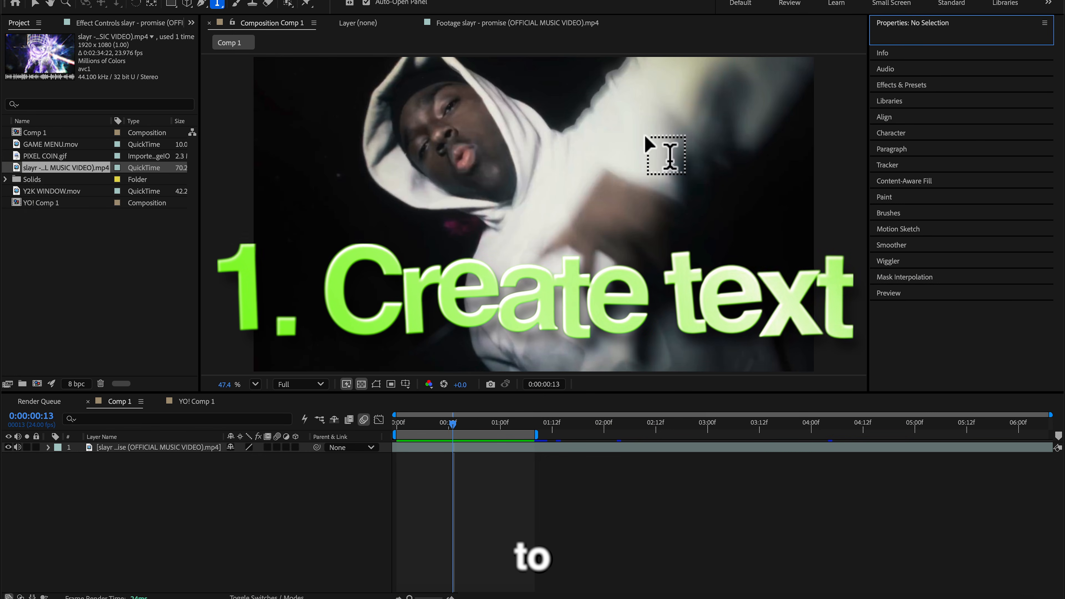
# Step: Add a text layer reading "Yo" in the Singsong Regular font over the video footage
pyautogui.click(391, 281)
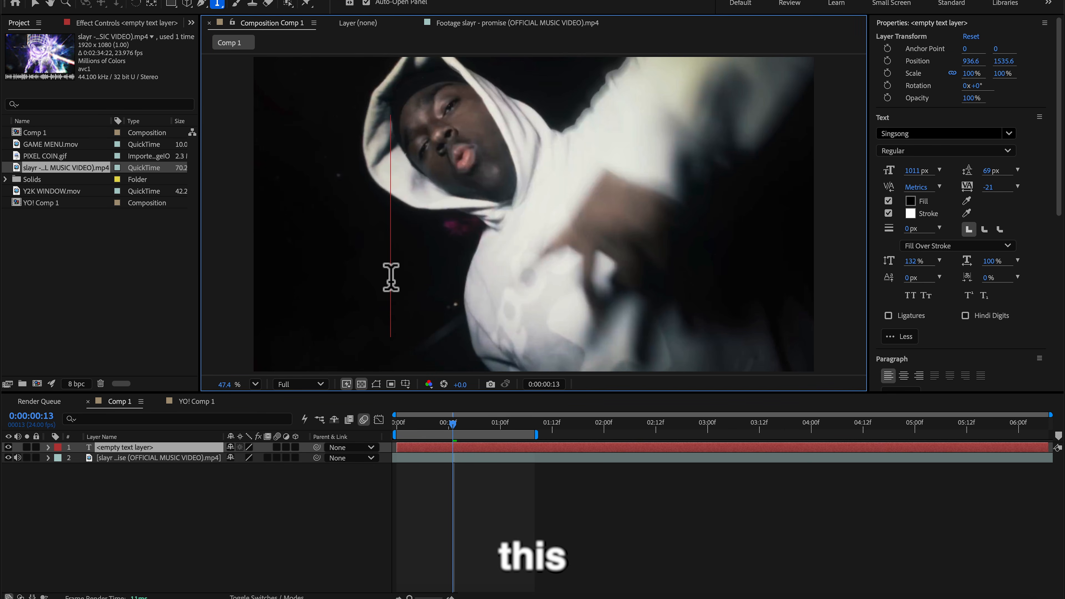
pyautogui.click(929, 133)
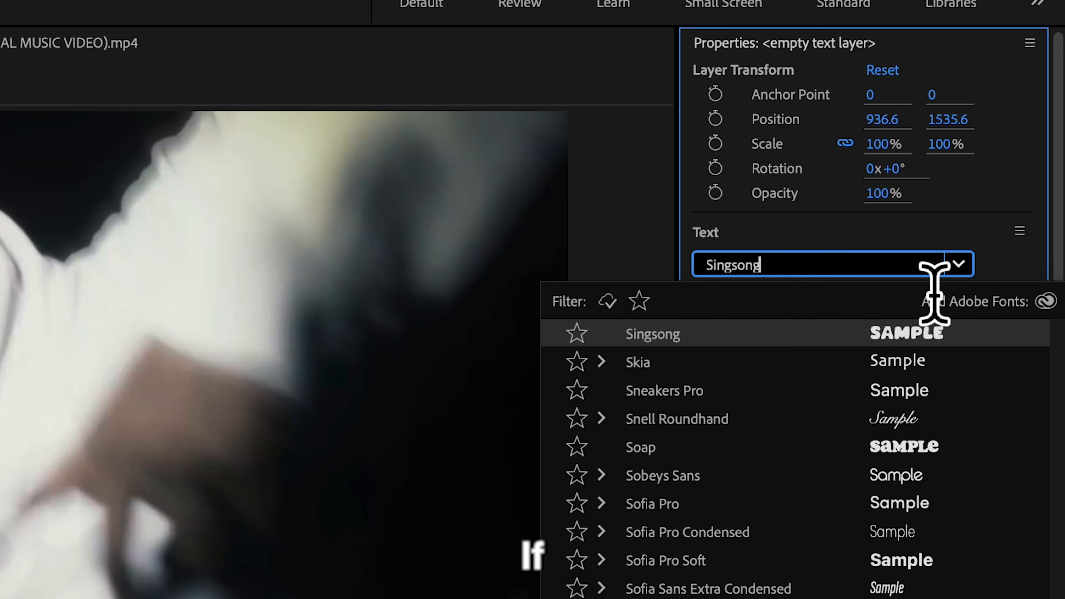
pyautogui.click(1008, 133)
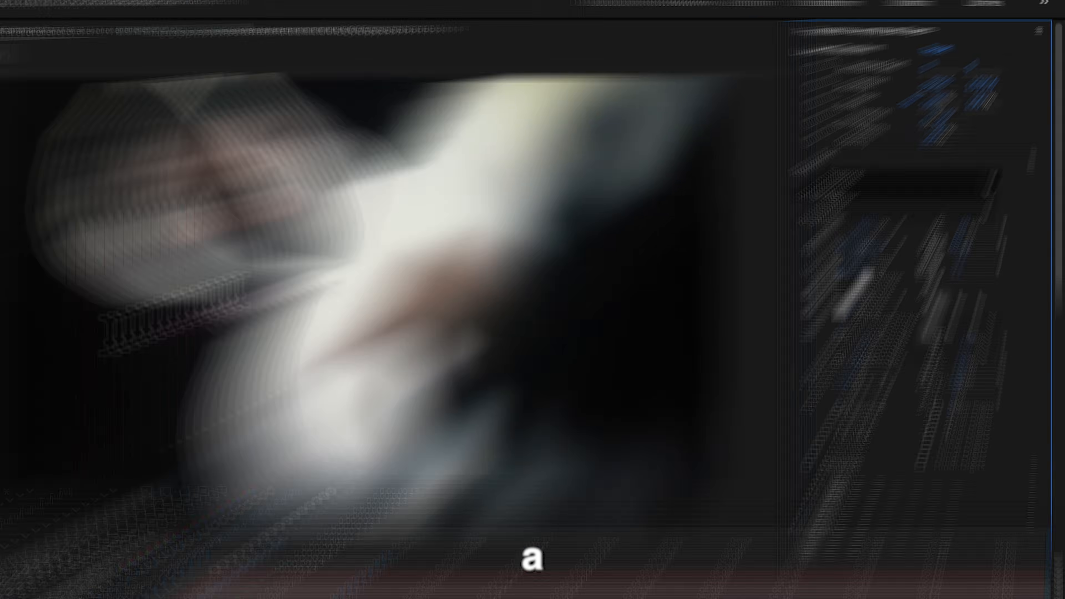
pyautogui.write('Yo')
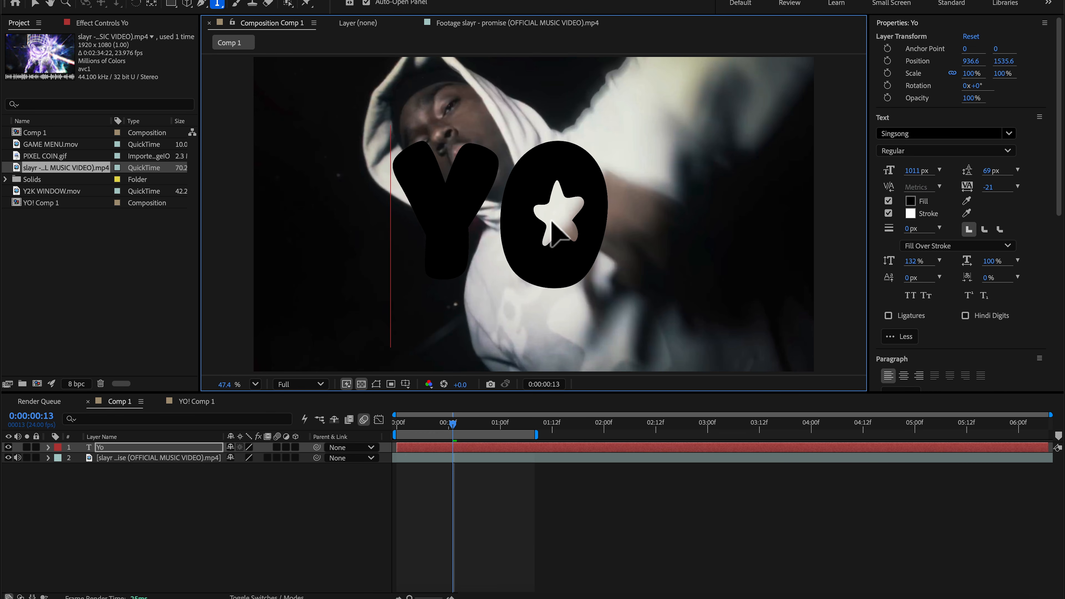
# Step: Select the whole "Yo" text and set its fill colour to bright magenta DC00FF
pyautogui.click(626, 225)
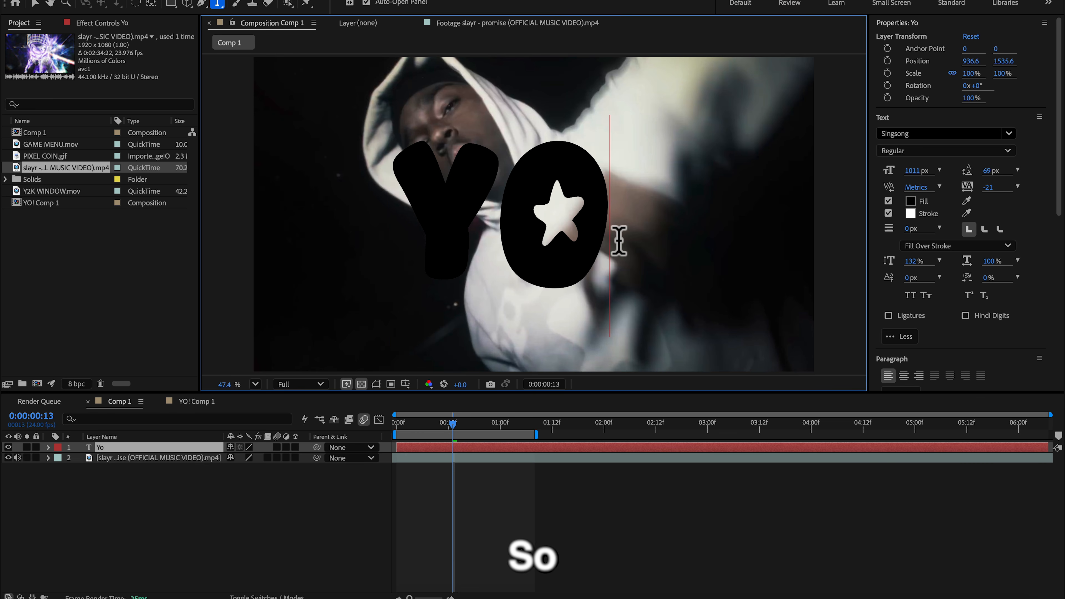
pyautogui.doubleClick(619, 242)
pyautogui.click(910, 201)
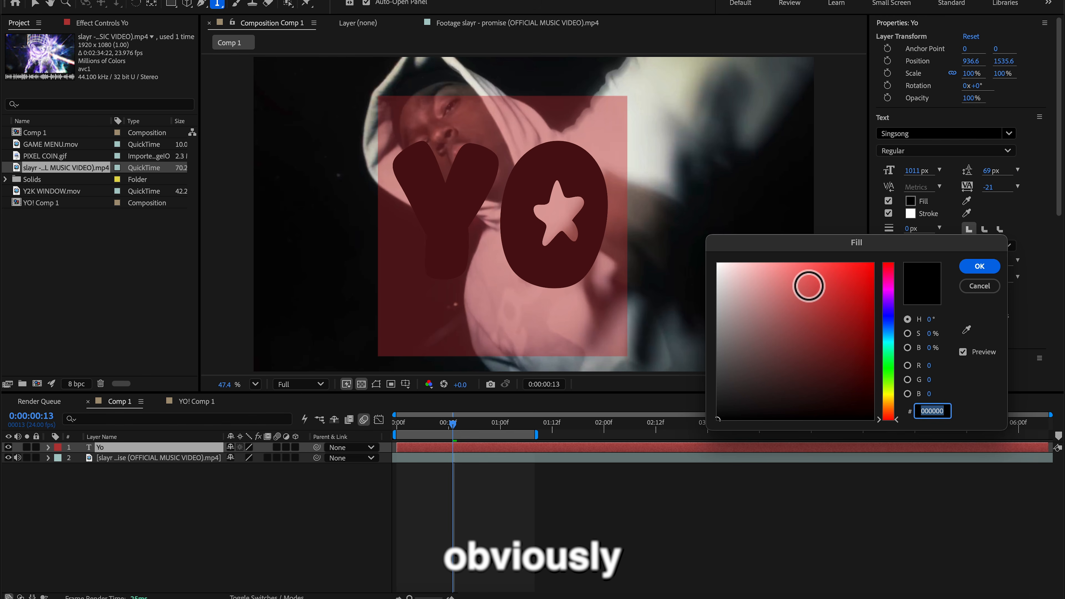
pyautogui.click(874, 263)
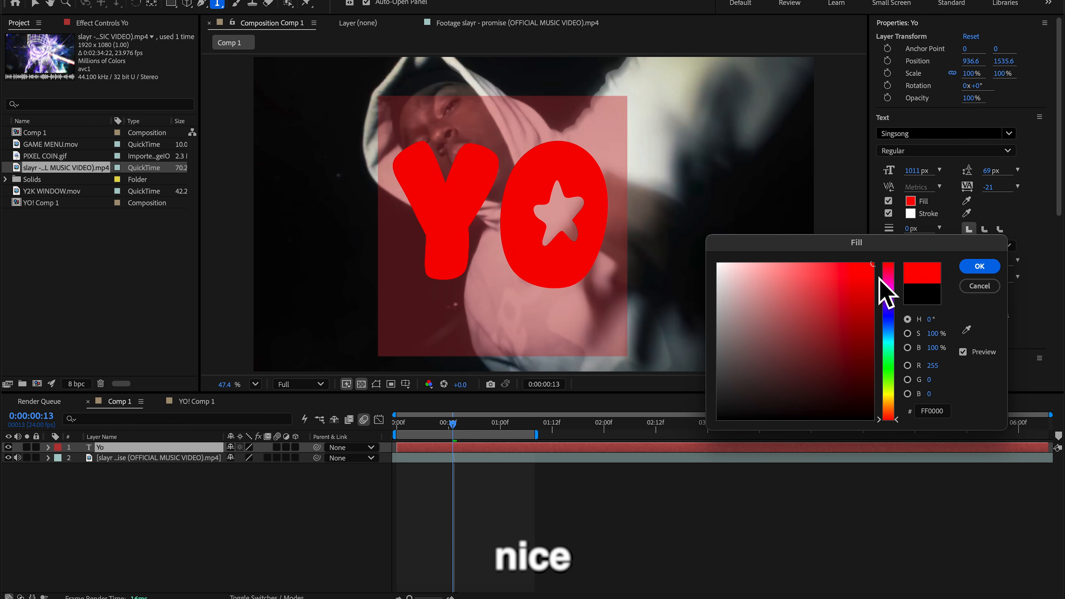
pyautogui.click(889, 292)
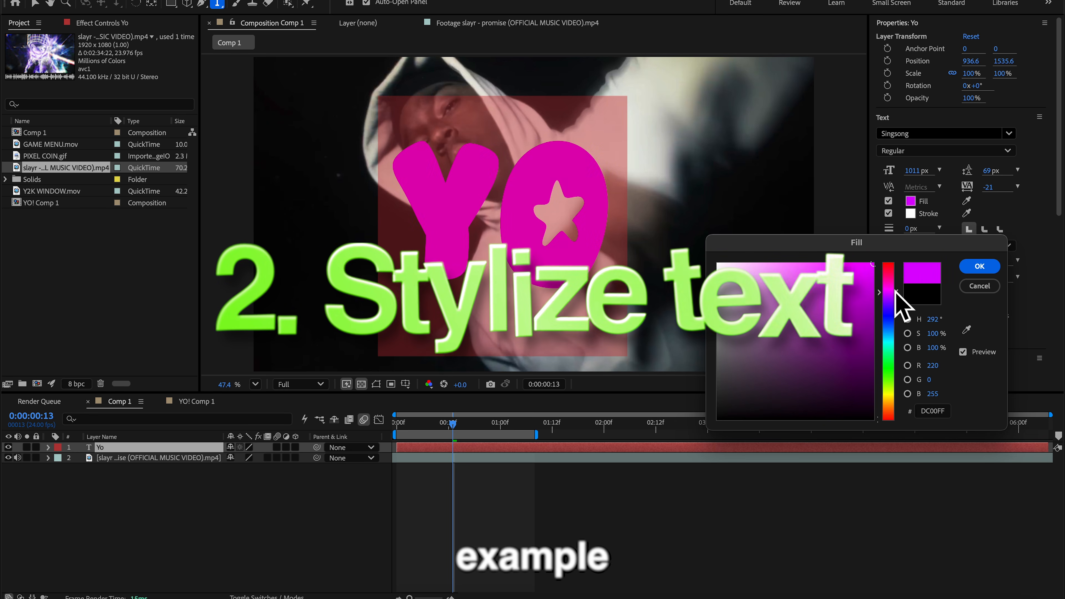
pyautogui.click(979, 267)
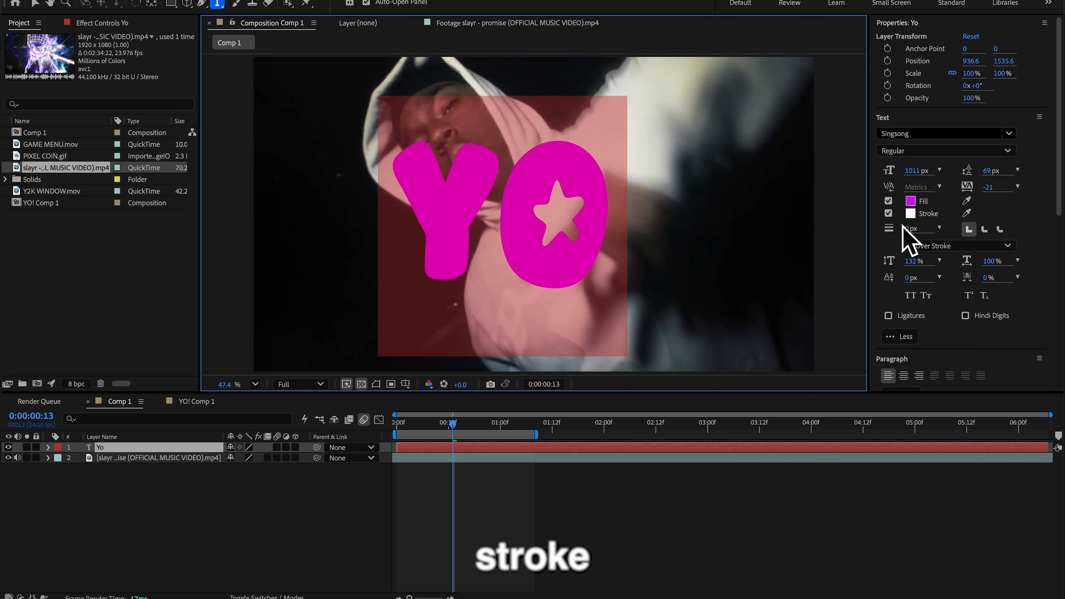
# Step: Give the text a 57 px stroke in dark purple 7B008C
pyautogui.moveTo(912, 231); pyautogui.dragTo(933, 230)
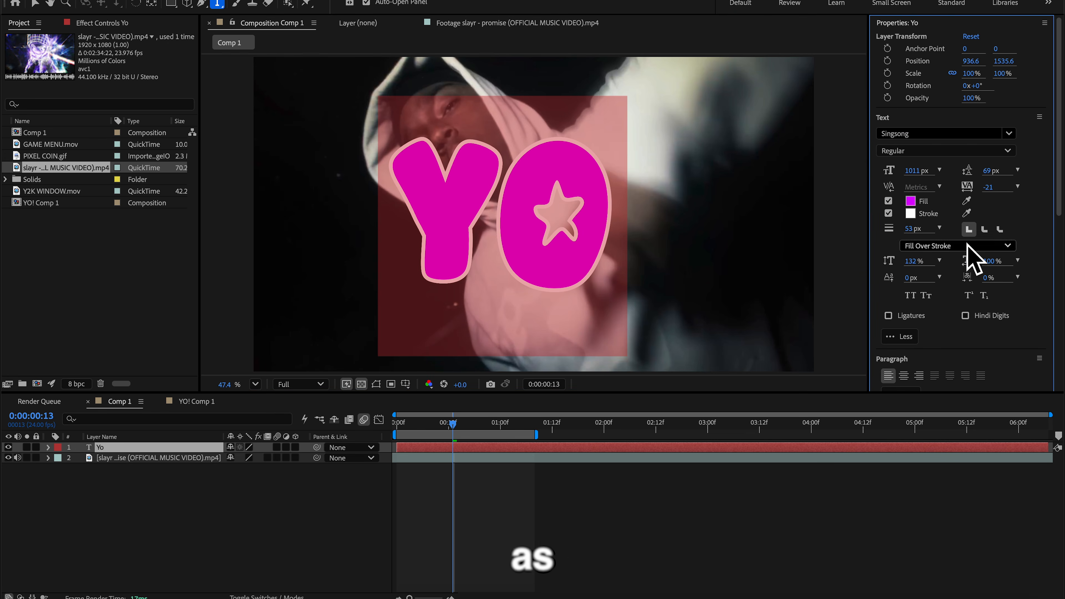
pyautogui.click(911, 214)
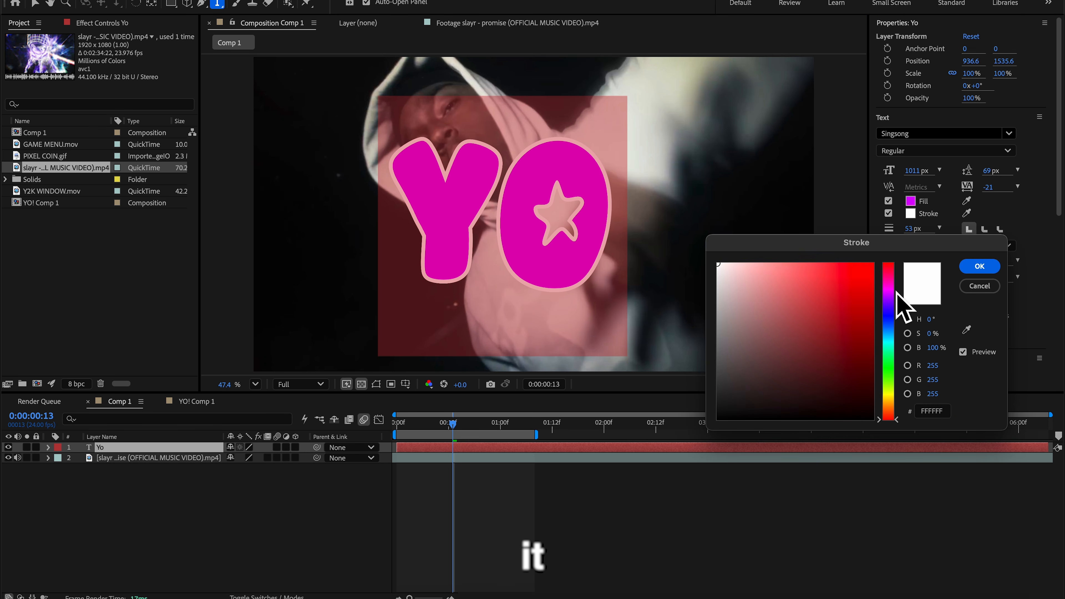
pyautogui.click(890, 292)
pyautogui.click(889, 289)
pyautogui.moveTo(865, 297)
pyautogui.mouseDown()
pyautogui.moveTo(880, 319)
pyautogui.moveTo(881, 358)
pyautogui.moveTo(873, 334)
pyautogui.mouseUp()
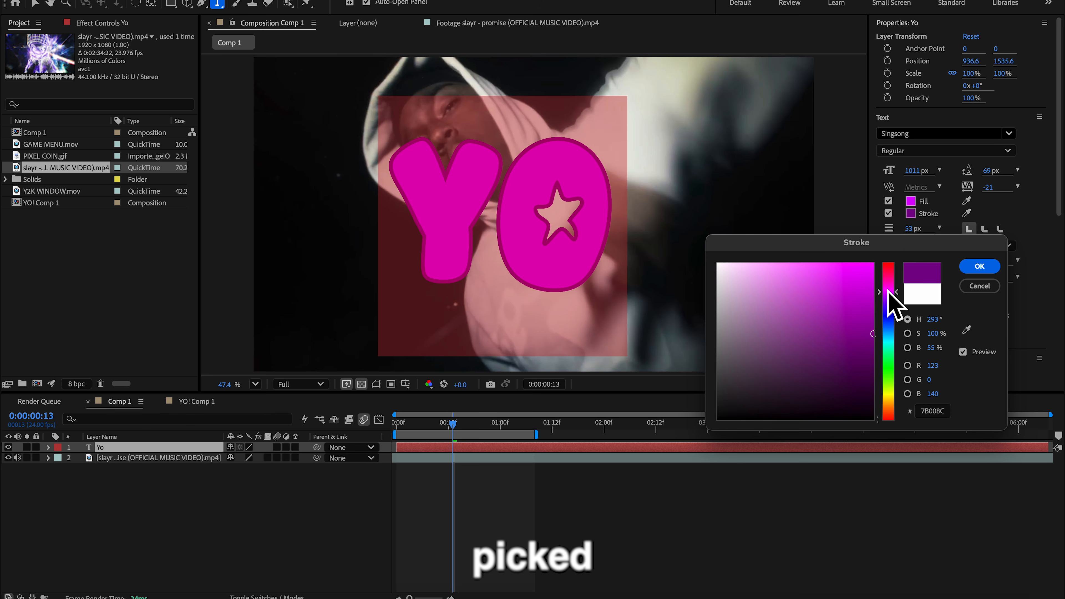
pyautogui.click(978, 267)
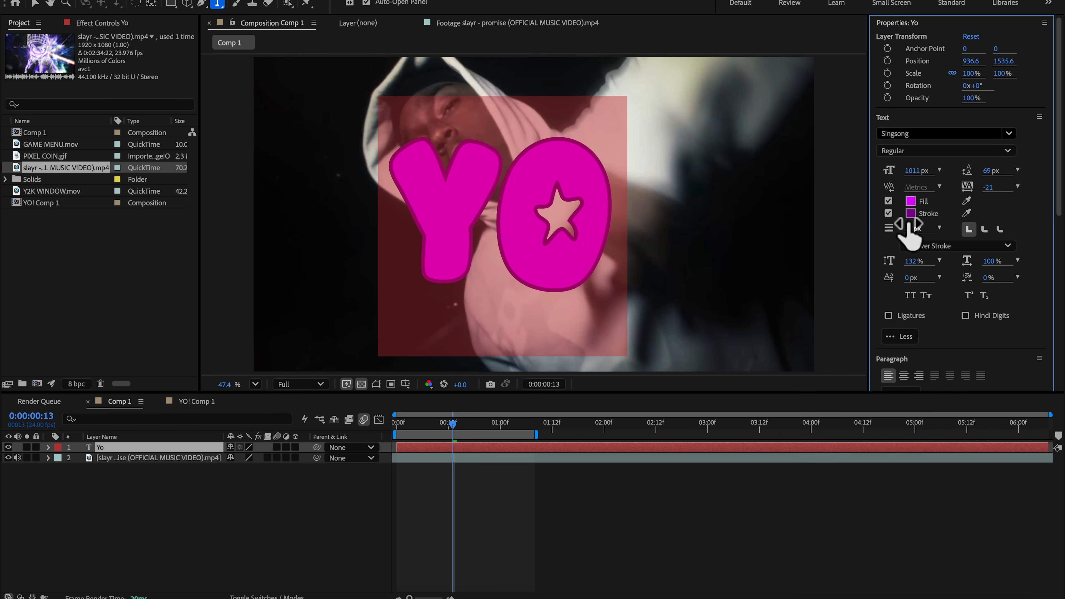
pyautogui.moveTo(909, 229)
pyautogui.mouseDown()
pyautogui.moveTo(929, 227)
pyautogui.moveTo(912, 229)
pyautogui.mouseUp()
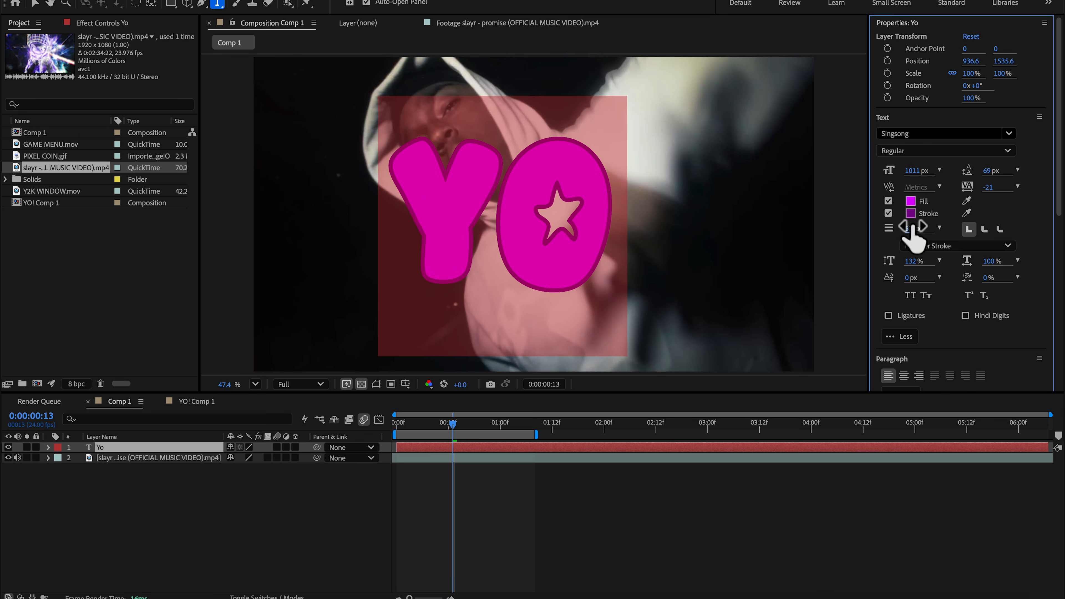
pyautogui.click(465, 522)
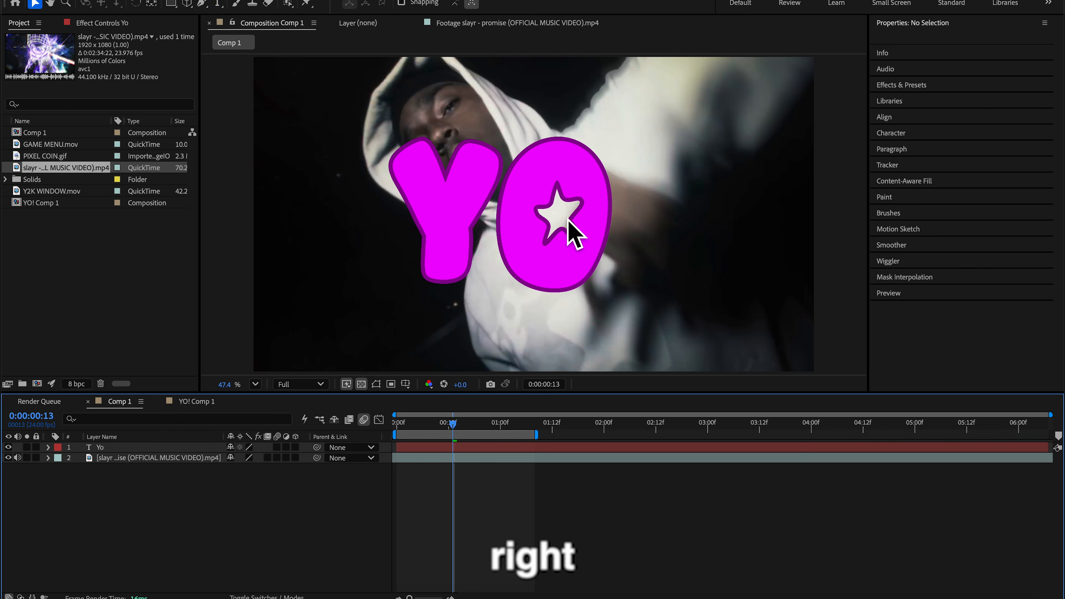
# Step: Apply the "30. Drop Shadow (1 click)" preset to the text layer, with shadow distance 32 and opacity 58%
pyautogui.press('v')
pyautogui.click(555, 219)
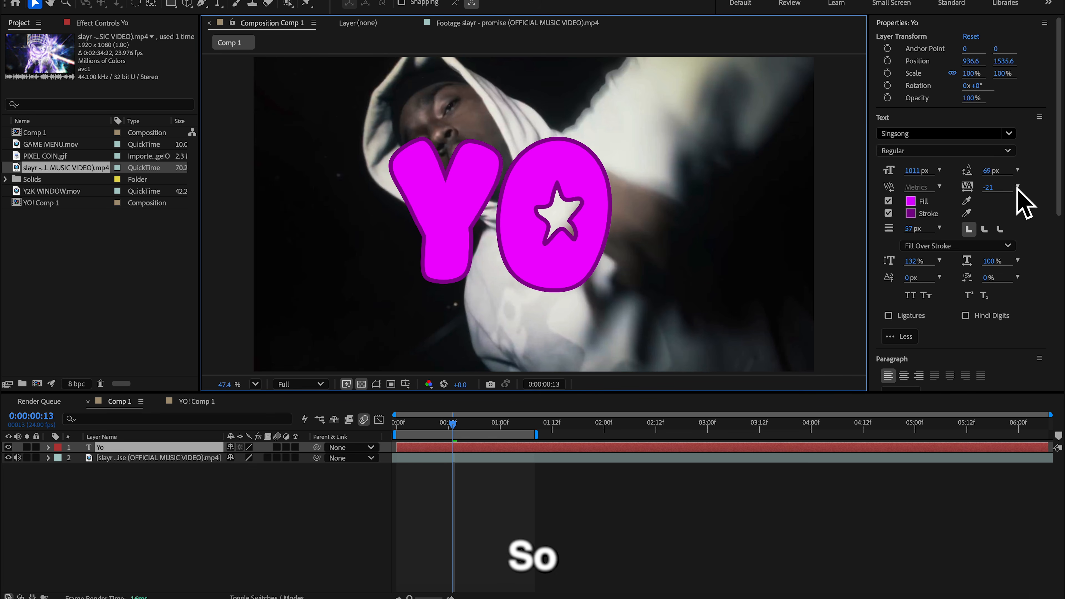
pyautogui.scroll(-5, 1031, 235)
pyautogui.click(967, 263)
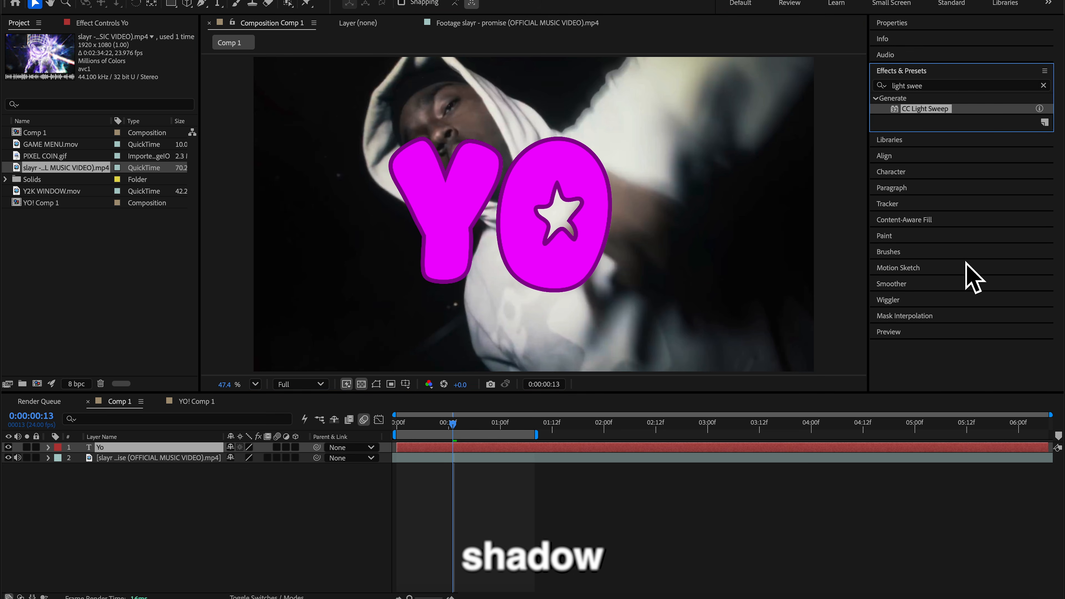
pyautogui.click(951, 85)
pyautogui.write('drop s')
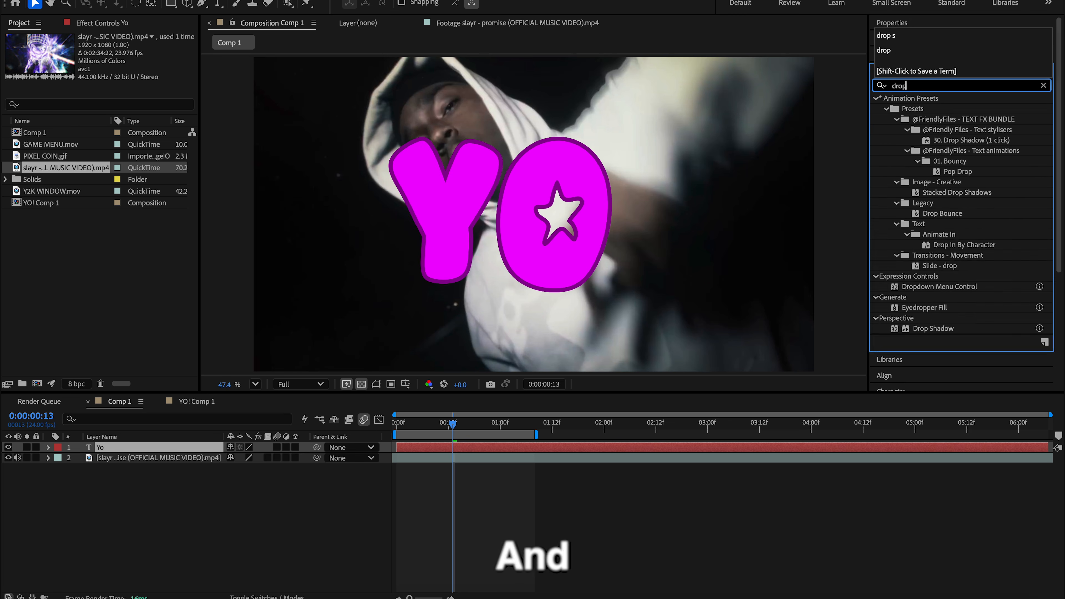
pyautogui.doubleClick(966, 140)
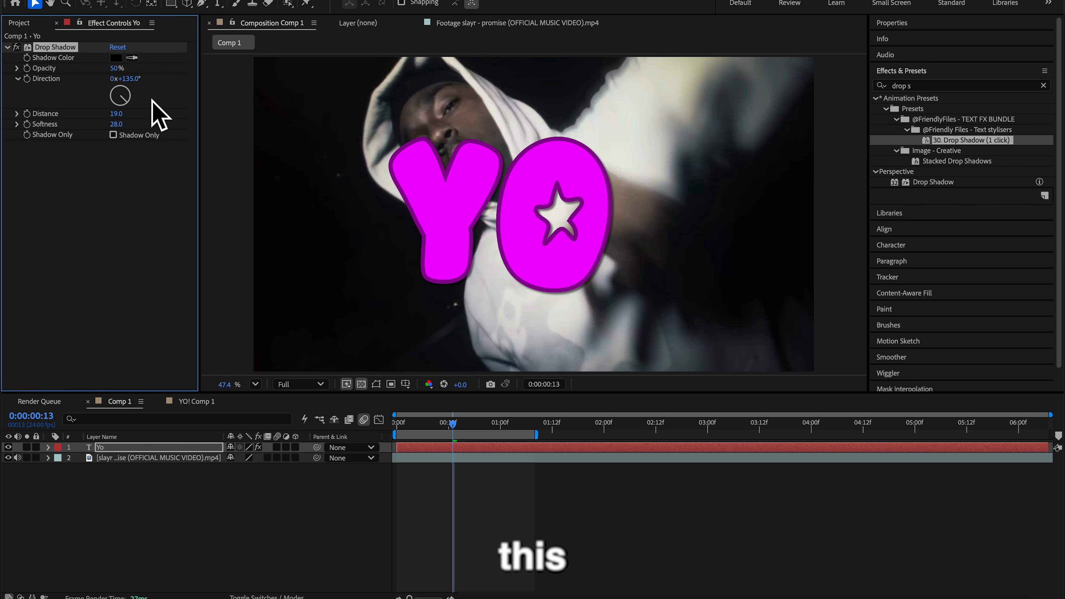
pyautogui.moveTo(115, 113); pyautogui.dragTo(124, 111)
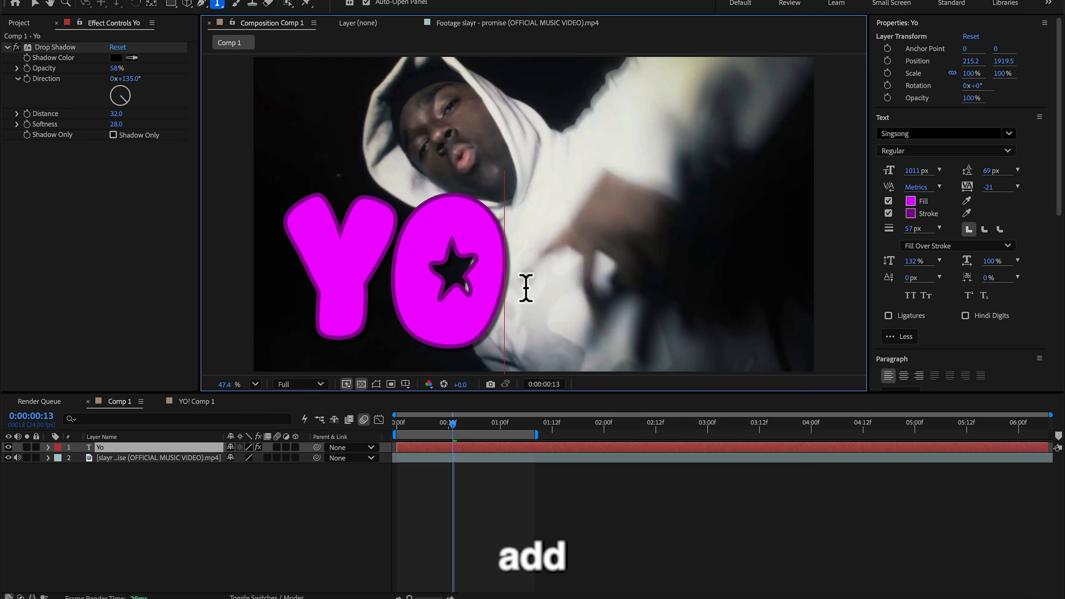
# Step: Append an exclamation mark to the text so it reads "Yo!" and move it to about 143, 1949
pyautogui.write('!')
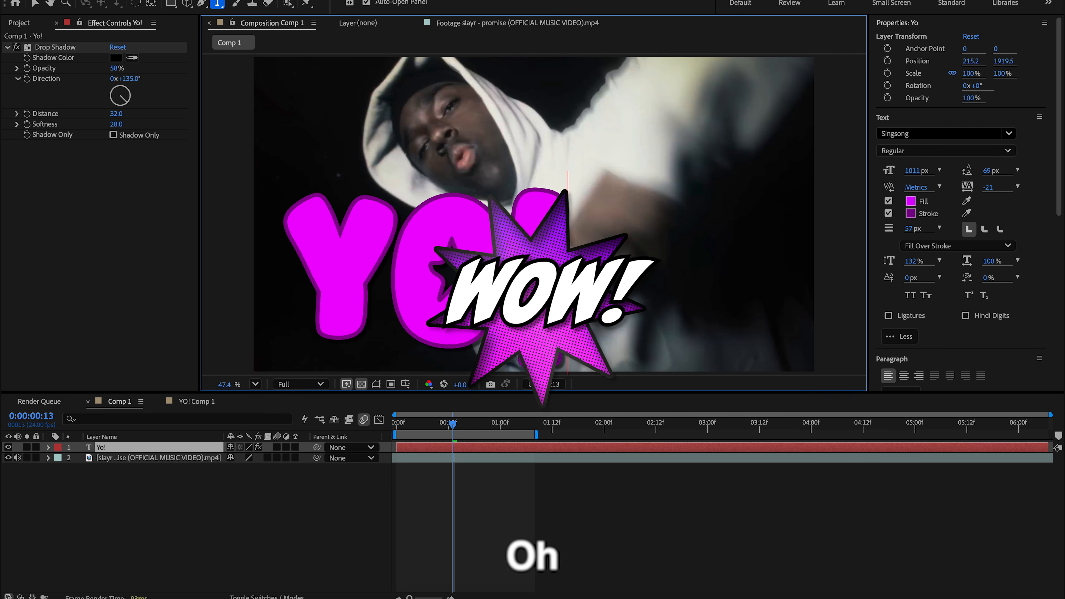
pyautogui.click(426, 484)
pyautogui.click(445, 448)
pyautogui.press('v')
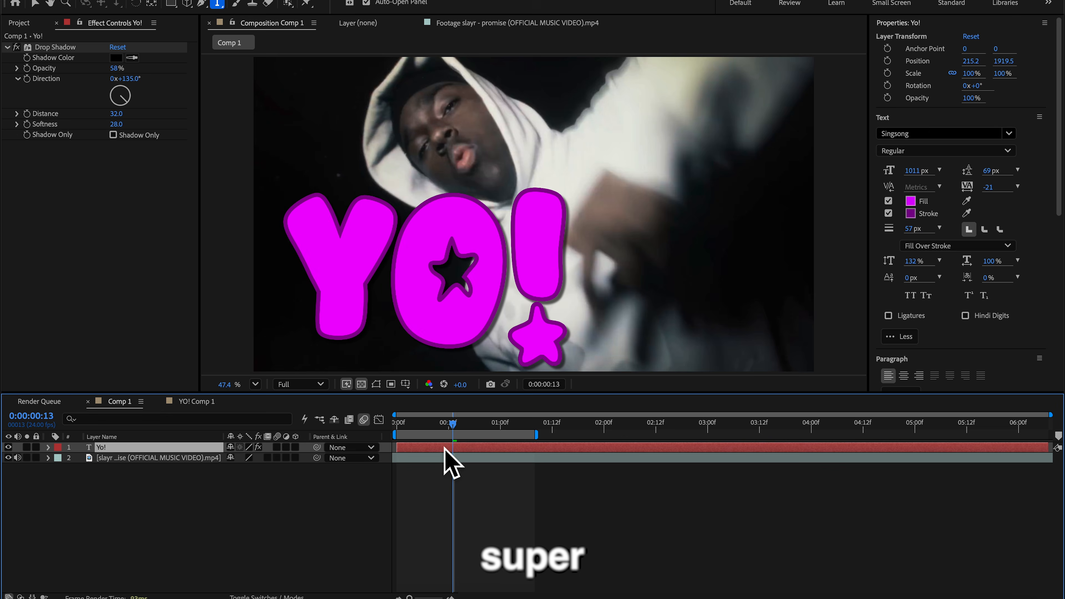
pyautogui.moveTo(447, 312)
pyautogui.mouseDown()
pyautogui.moveTo(537, 290)
pyautogui.moveTo(428, 318)
pyautogui.moveTo(438, 317)
pyautogui.mouseUp()
pyautogui.moveTo(118, 114)
pyautogui.mouseDown()
pyautogui.moveTo(105, 114)
pyautogui.moveTo(124, 113)
pyautogui.mouseUp()
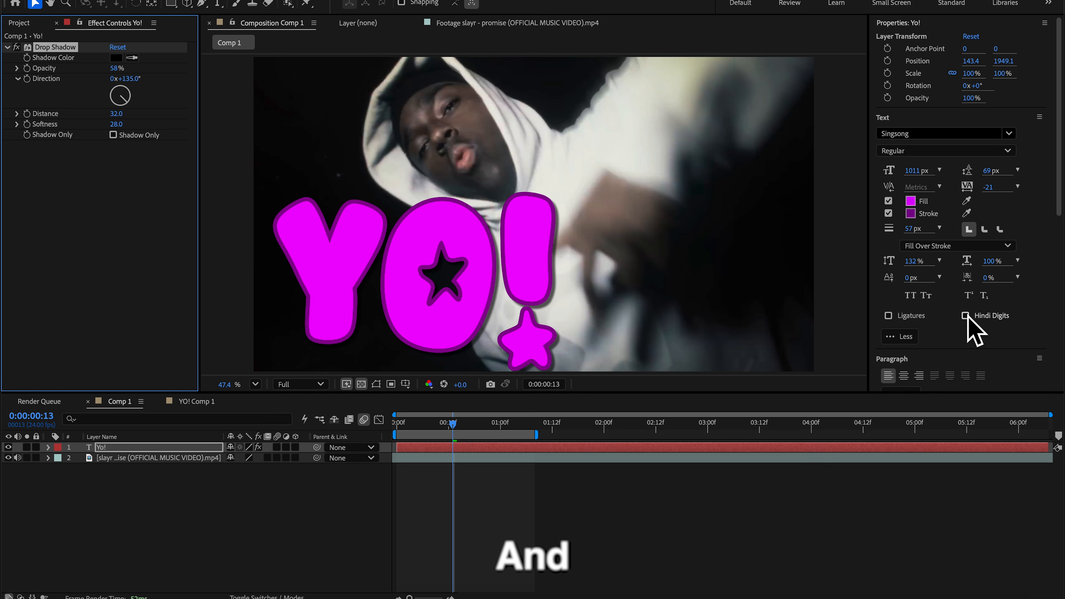
# Step: Find the CC Light Sweep effect and apply it to the "Yo!" text layer
pyautogui.scroll(-5, 975, 319)
pyautogui.click(930, 178)
pyautogui.click(902, 85)
pyautogui.write('light swe')
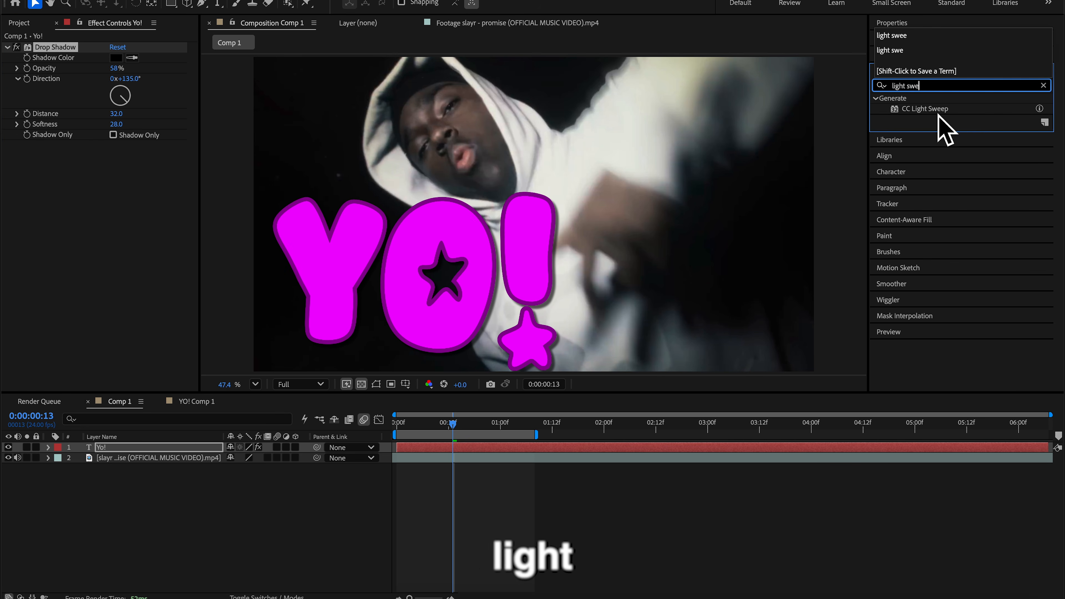
pyautogui.doubleClick(934, 109)
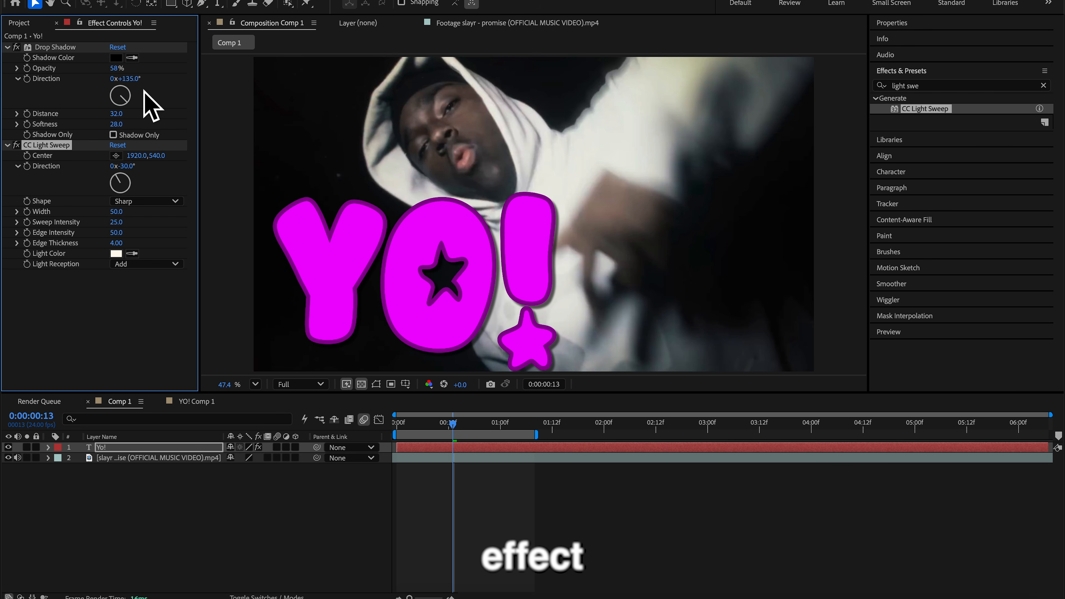
# Step: Centre the light sweep on the letter O at about 1160, 1342 and set its width to 374
pyautogui.click(116, 155)
pyautogui.click(424, 250)
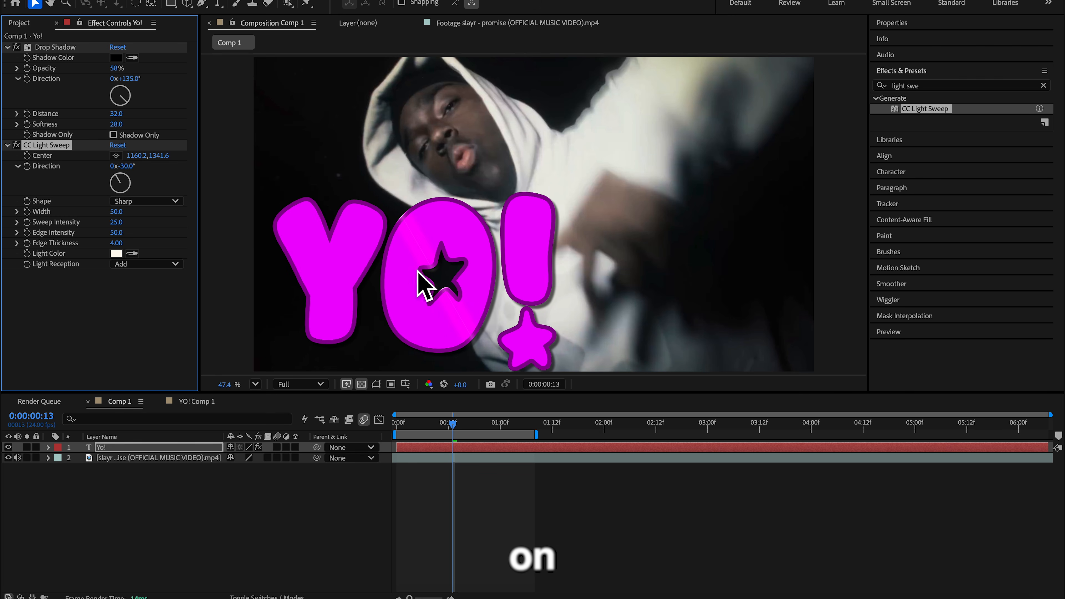
pyautogui.moveTo(116, 211); pyautogui.dragTo(176, 201)
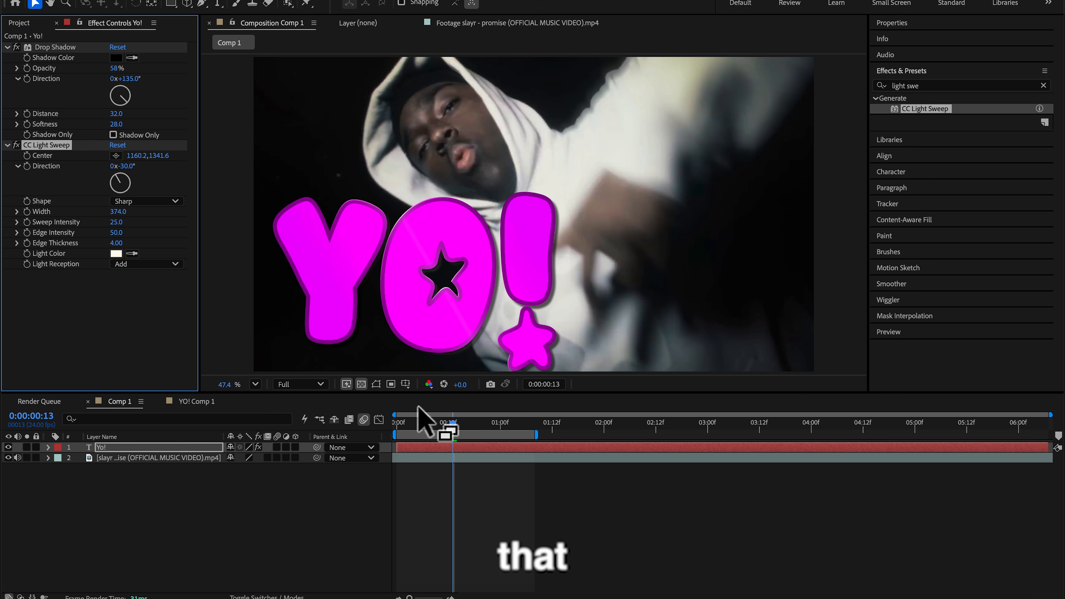
# Step: Play the composition from its start to preview the styled text
pyautogui.moveTo(413, 424); pyautogui.dragTo(350, 427)
pyautogui.press('space')
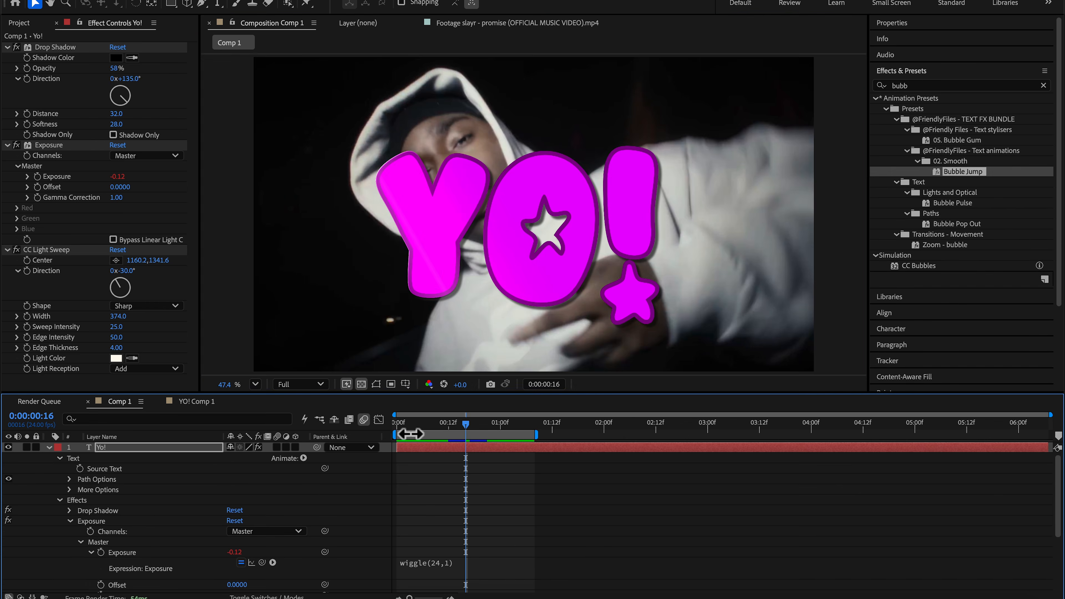
pyautogui.moveTo(445, 424); pyautogui.dragTo(367, 444)
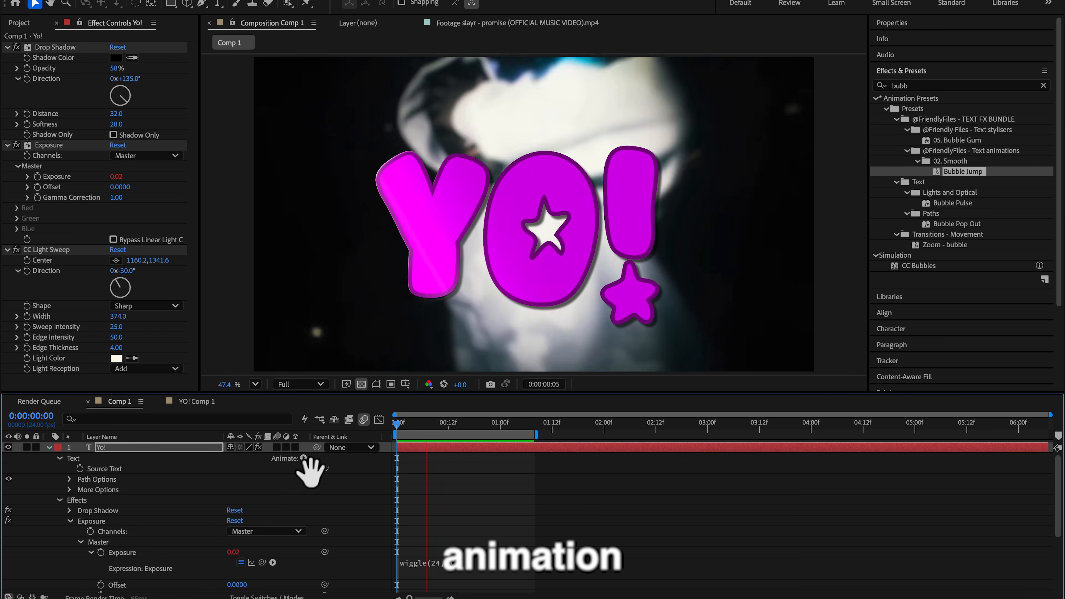
pyautogui.press('space')
# Step: Add a text animator with all transform properties to the "Yo!" layer, and give it an expression selector
pyautogui.click(303, 458)
pyautogui.click(345, 422)
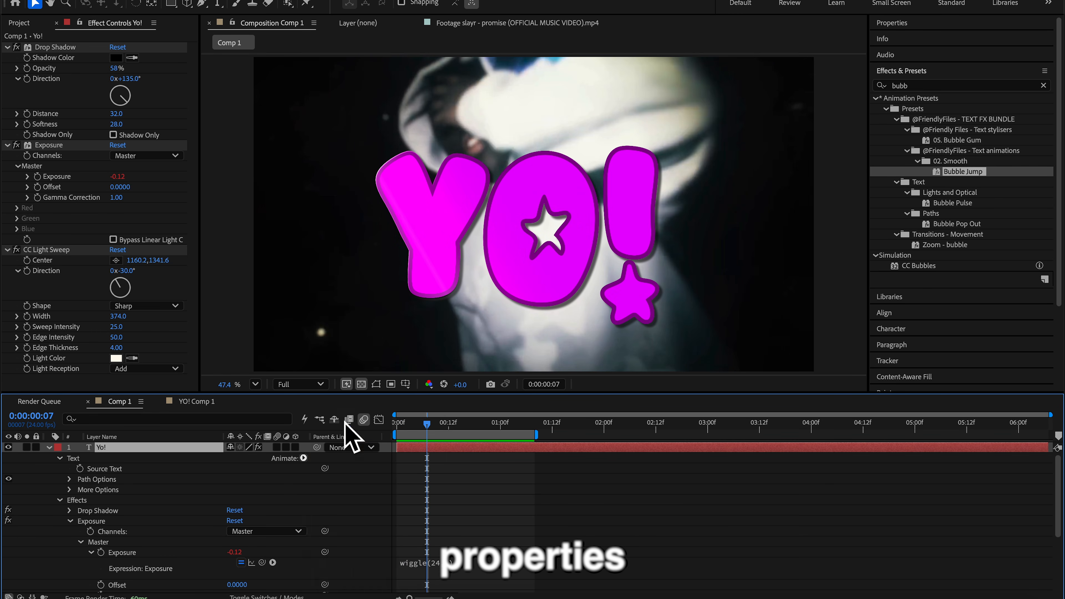
pyautogui.scroll(-2, 148, 503)
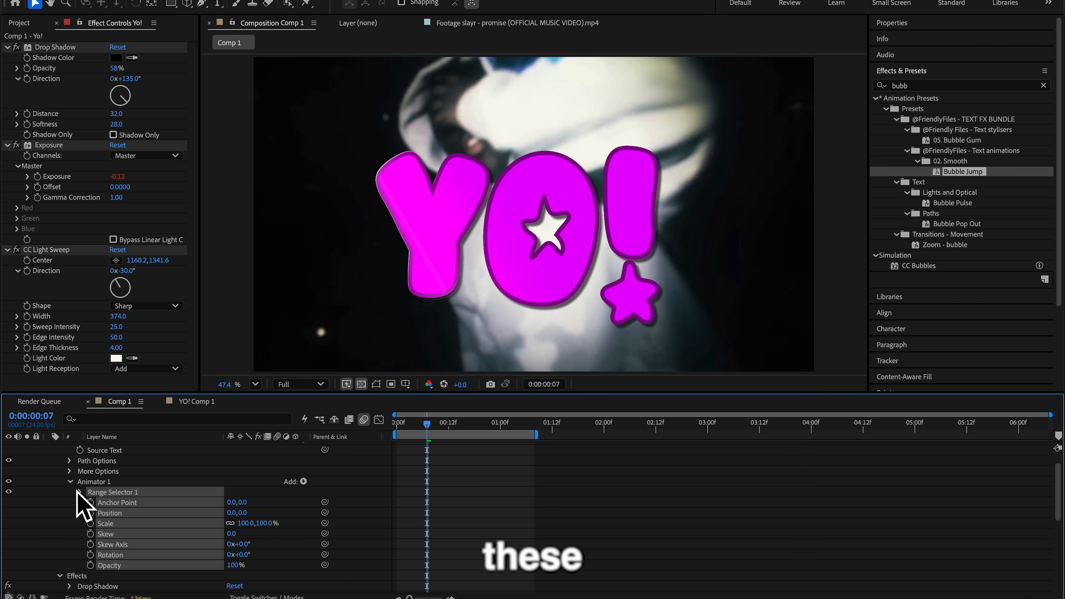
pyautogui.click(304, 481)
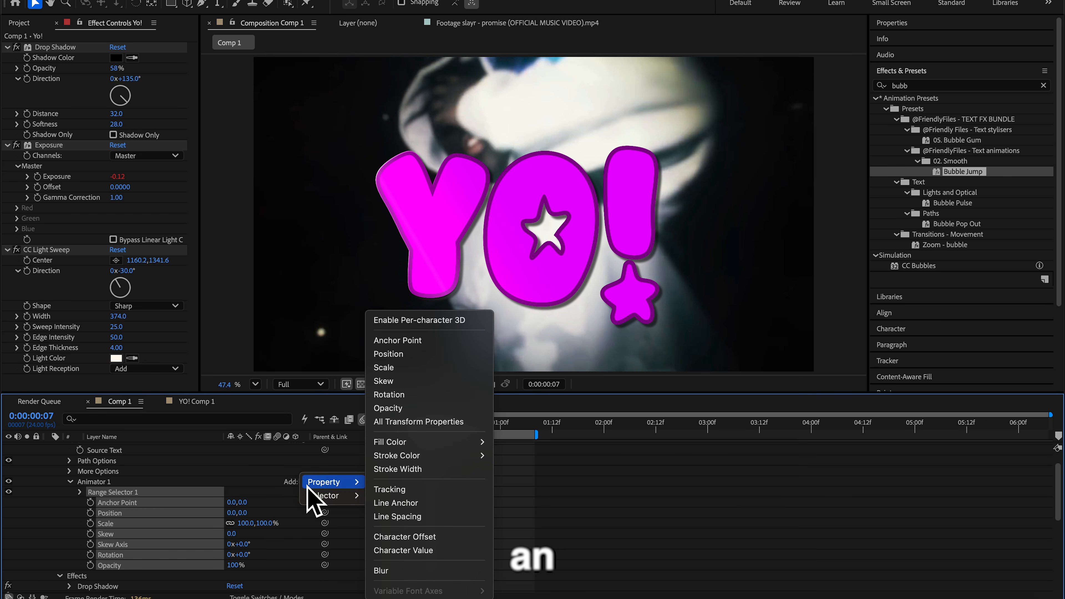
pyautogui.moveTo(329, 496)
pyautogui.click(394, 523)
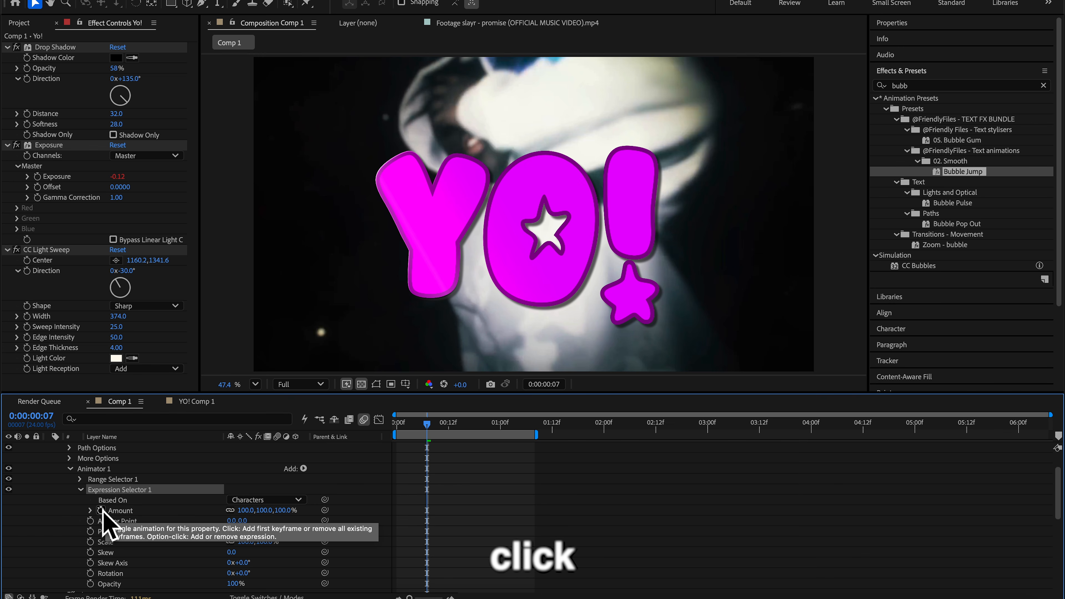
# Step: Replace the Expression Selector's Amount expression with the bounce code from the notes (delay .030, freq 2, amplitude 80, decay 3.0) and preview it
pyautogui.click(110, 513)
pyautogui.keyDown('alt'); pyautogui.click(100, 511); pyautogui.keyUp('alt')
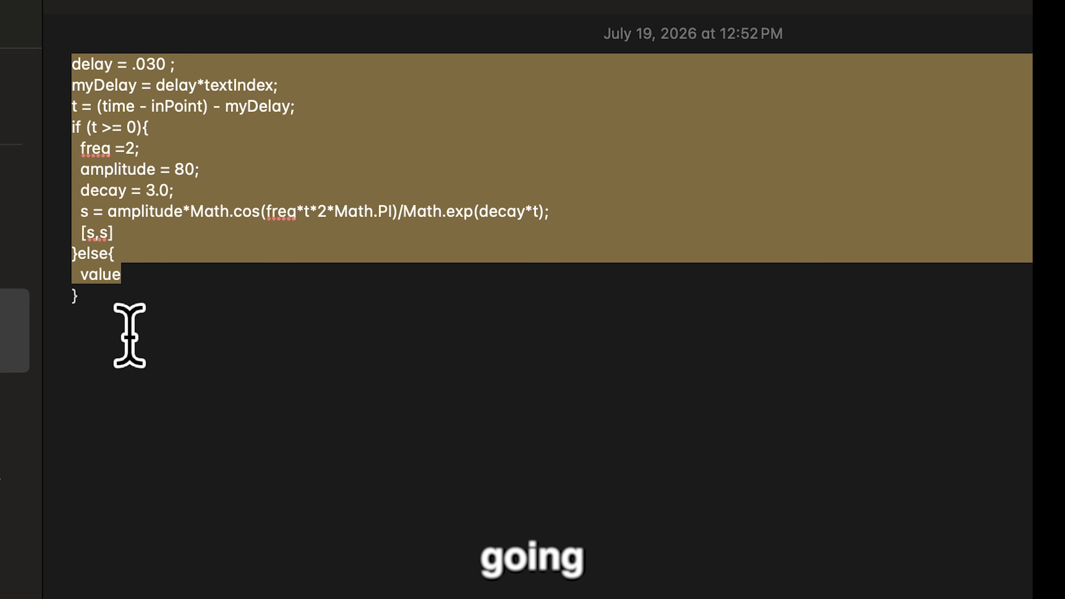
pyautogui.click(162, 349)
pyautogui.press('super+a')
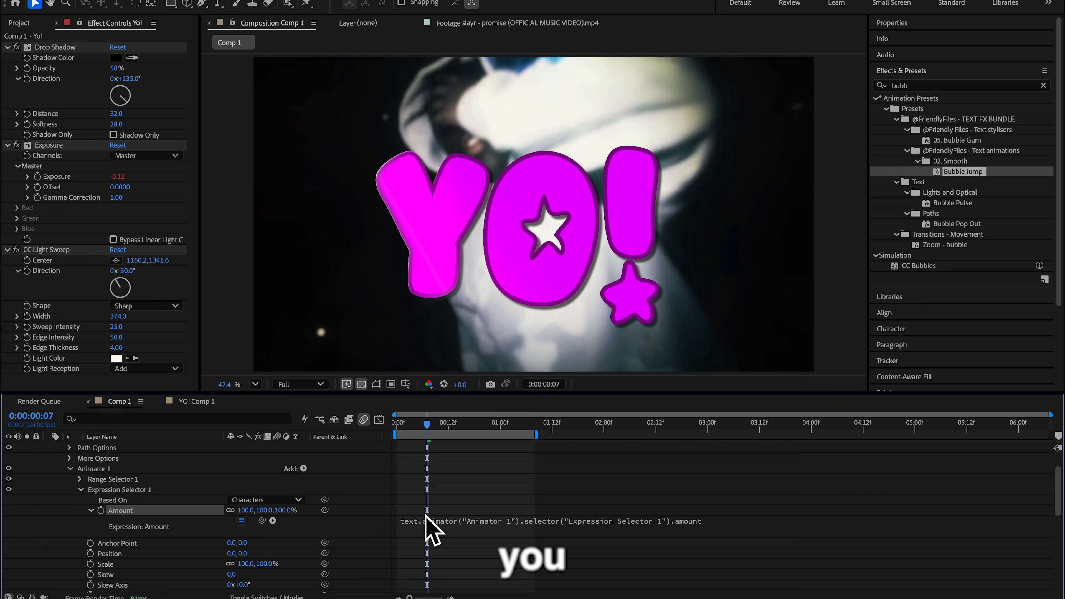
pyautogui.click(422, 520)
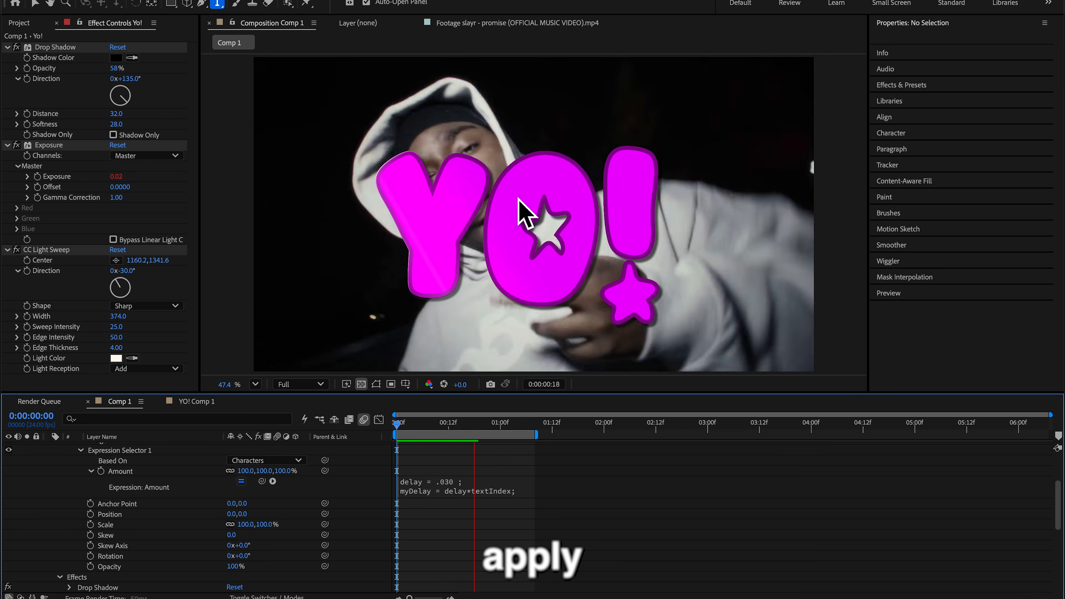
pyautogui.press('space')
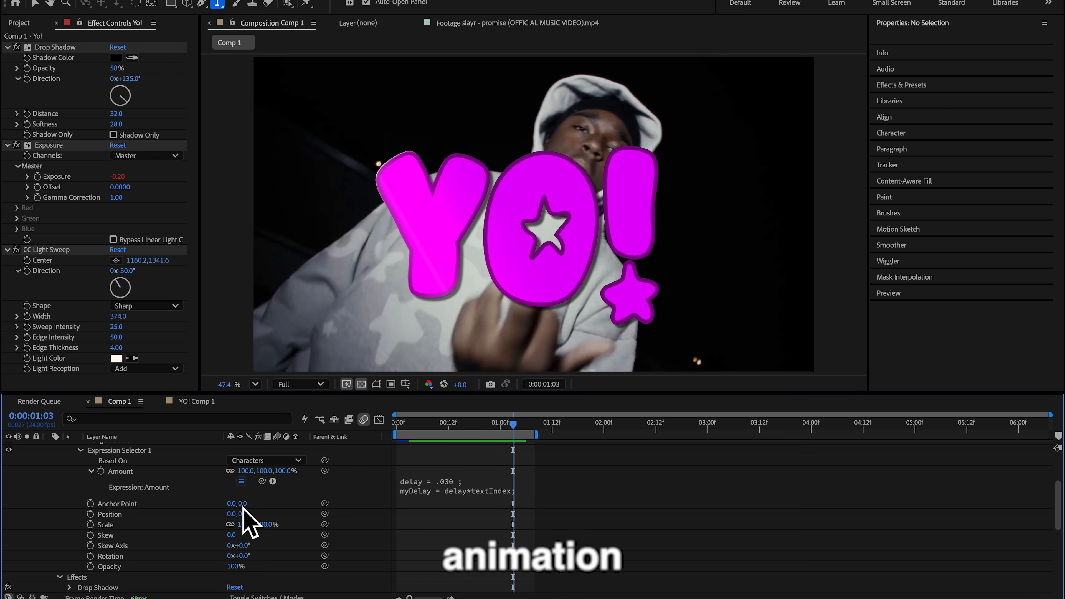
# Step: Set the animator's position offset to 0, 280 and preview the letters' motion from the composition's start
pyautogui.moveTo(242, 513); pyautogui.dragTo(263, 509)
pyautogui.moveTo(416, 423); pyautogui.dragTo(336, 423)
pyautogui.press('space')
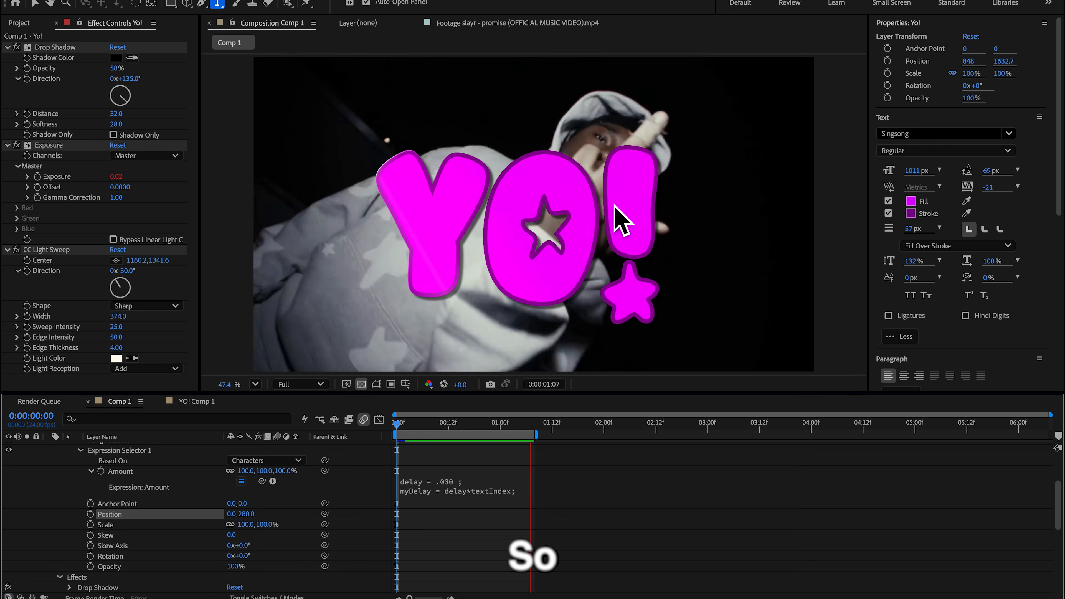
pyautogui.press('space')
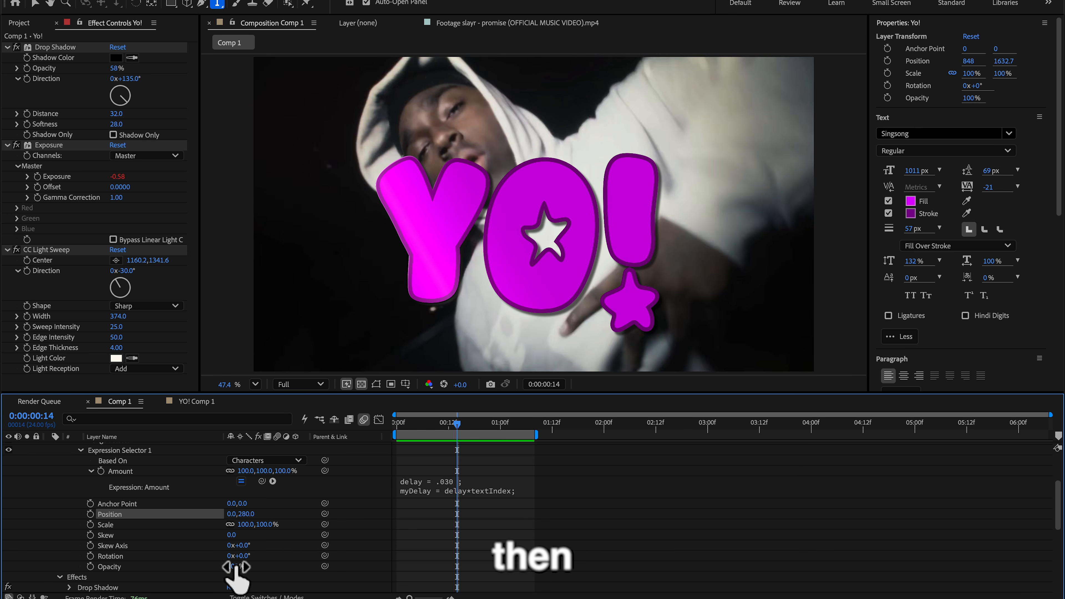
# Step: Set the animator's opacity to 0% and preview the text animation from the first frame
pyautogui.click(237, 567)
pyautogui.write('0')
pyautogui.press('Return')
pyautogui.moveTo(413, 422); pyautogui.dragTo(288, 424)
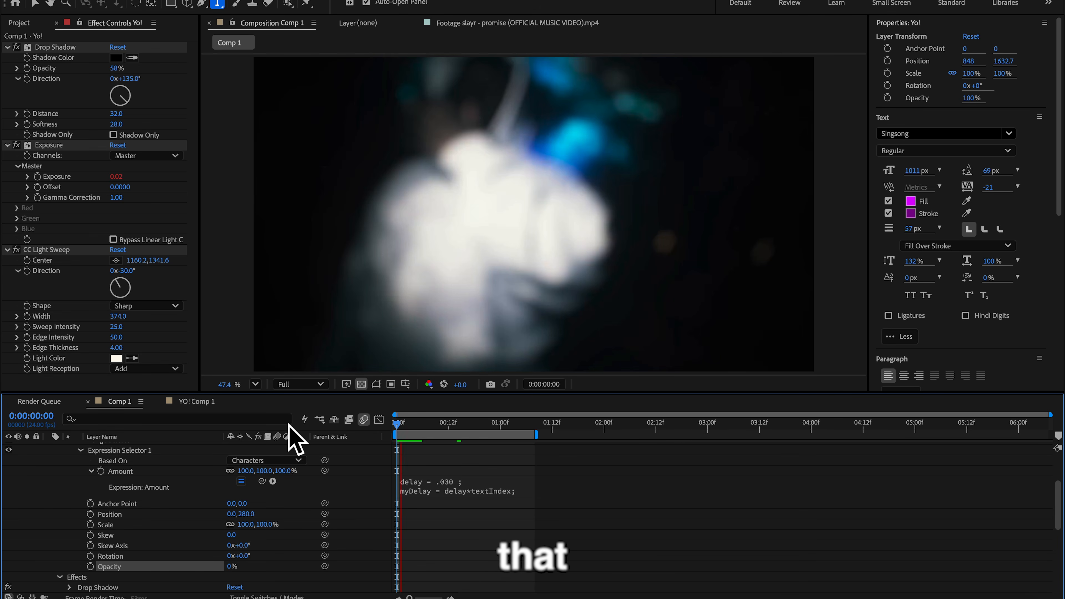
pyautogui.press('space')
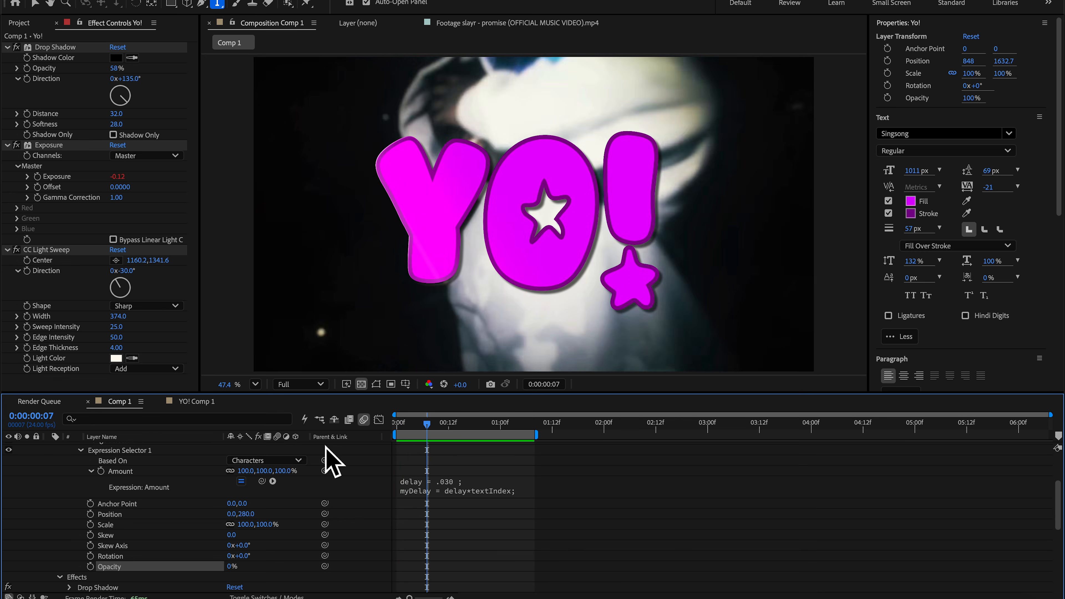
pyautogui.moveTo(439, 434); pyautogui.dragTo(364, 434)
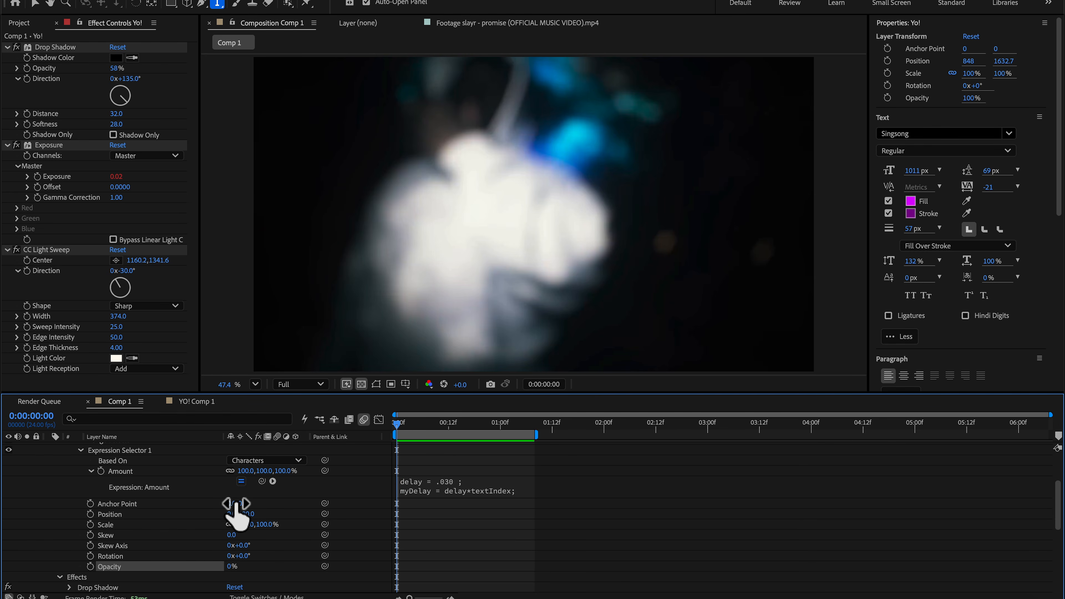
# Step: Set the animator's position to 0, 620 and its scale to 0%, and preview the animation from the start
pyautogui.moveTo(248, 513); pyautogui.dragTo(299, 513)
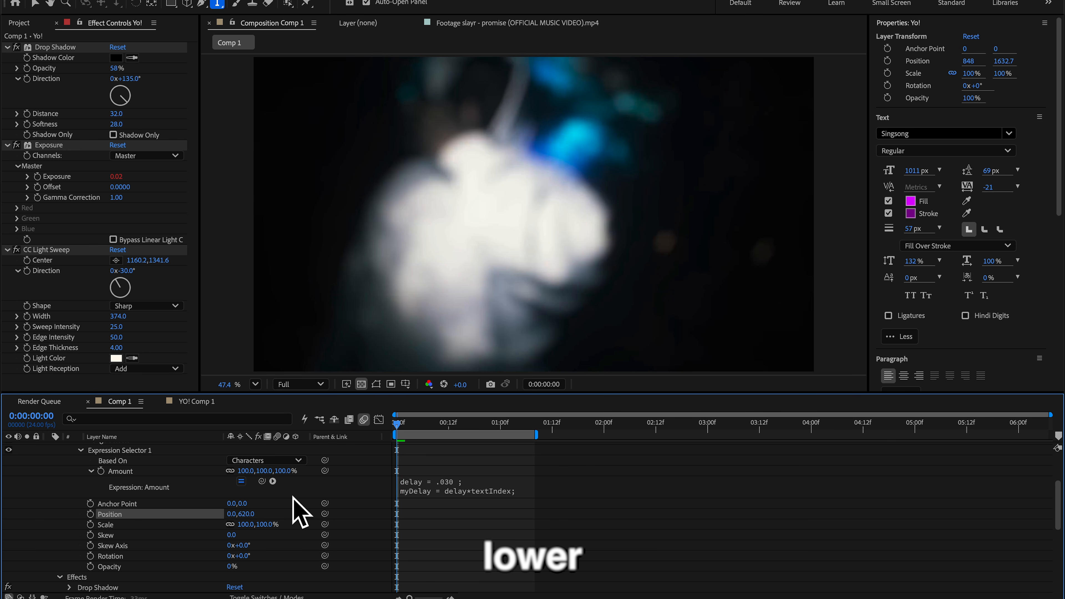
pyautogui.click(254, 524)
pyautogui.write('0')
pyautogui.press('Return')
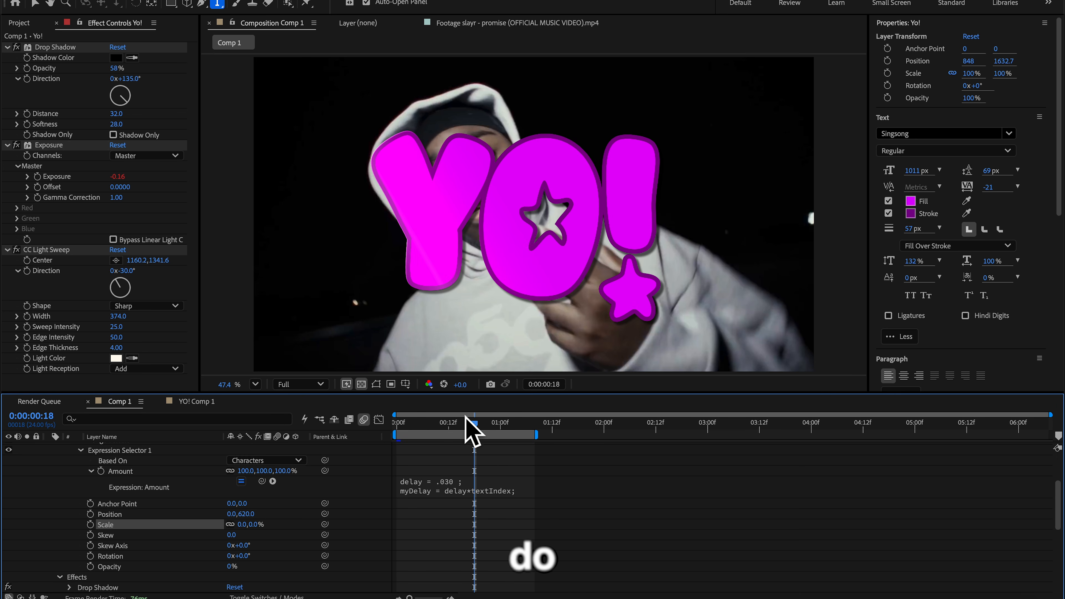
pyautogui.moveTo(468, 416); pyautogui.dragTo(275, 424)
pyautogui.press('space')
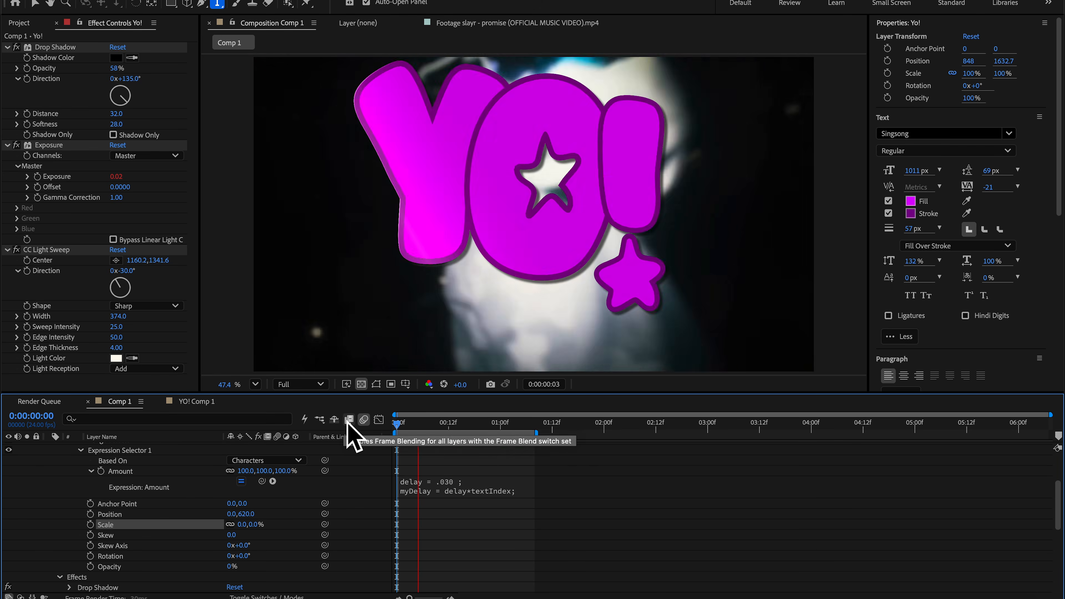
pyautogui.press('space')
# Step: Collapse the "Yo!" layer's properties, enable motion blur for the layer, and preview the blurred bounce
pyautogui.scroll(7, 214, 488)
pyautogui.click(183, 492)
pyautogui.press('s')
pyautogui.press('s')
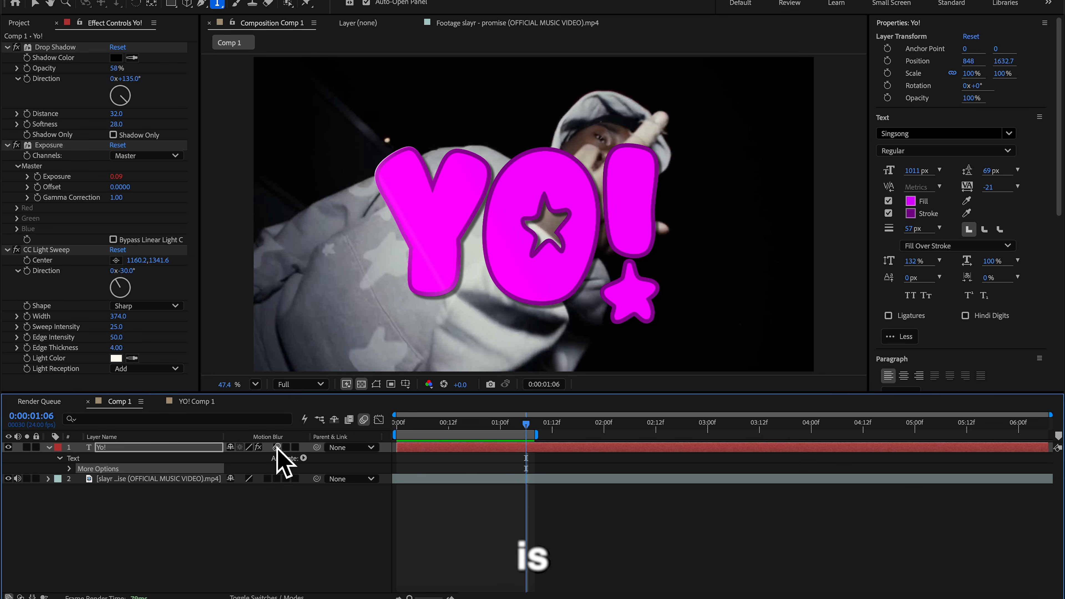
pyautogui.moveTo(453, 424); pyautogui.dragTo(318, 430)
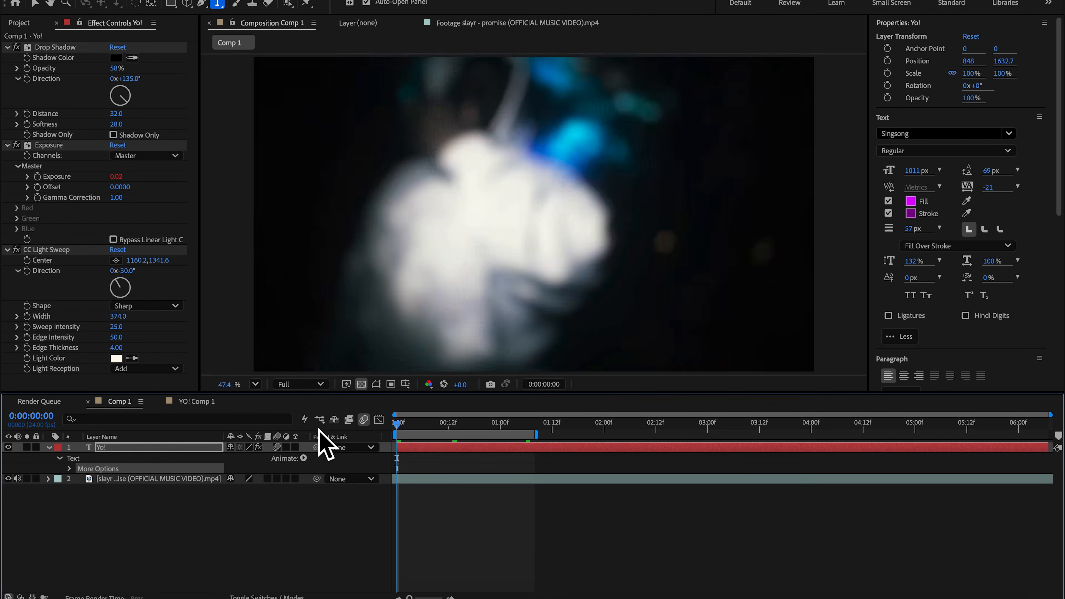
pyautogui.press('space')
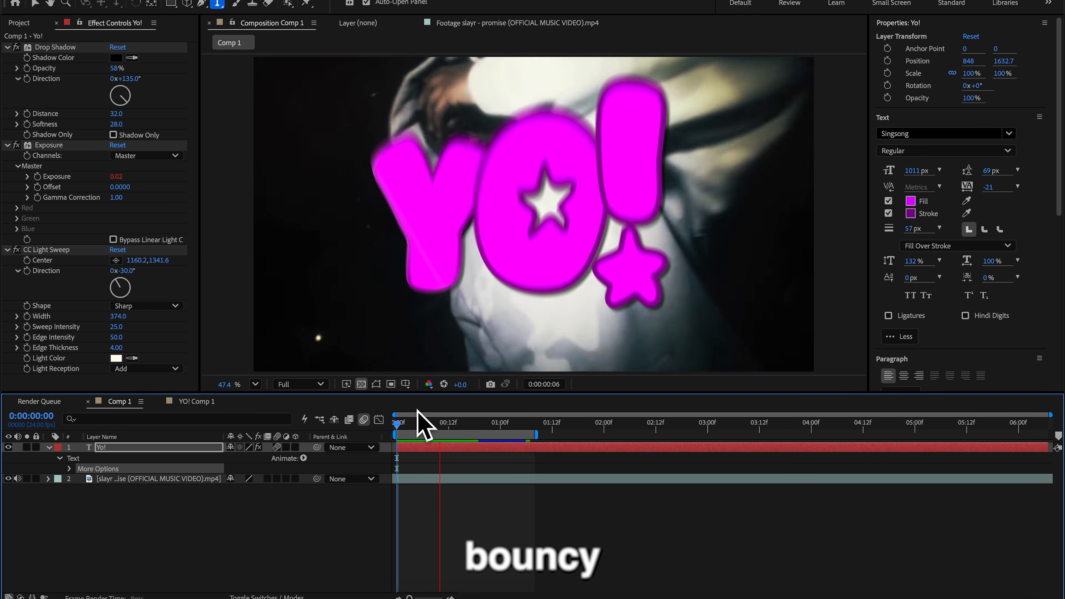
pyautogui.press('space')
# Step: Reduce the "Yo!" text's font size to 565 px and place it in the lower left of the frame at about 342, 1768
pyautogui.press('v')
pyautogui.moveTo(518, 268); pyautogui.dragTo(458, 269)
pyautogui.doubleClick(483, 298)
pyautogui.click(919, 170)
pyautogui.write('50.0')
pyautogui.press('Return')
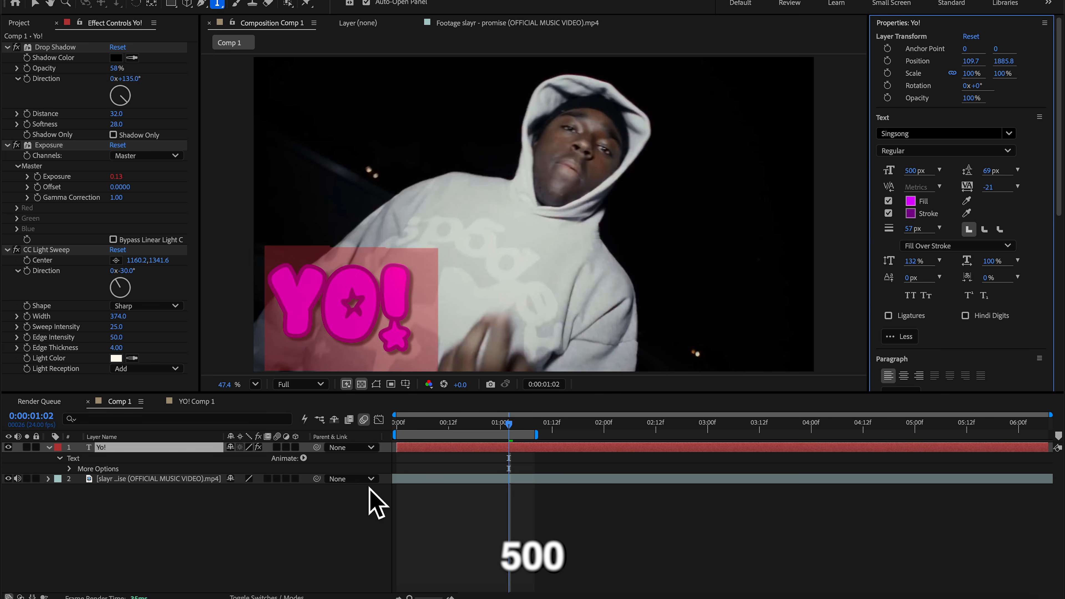
pyautogui.click(368, 501)
pyautogui.press('v')
pyautogui.moveTo(357, 307); pyautogui.dragTo(403, 277)
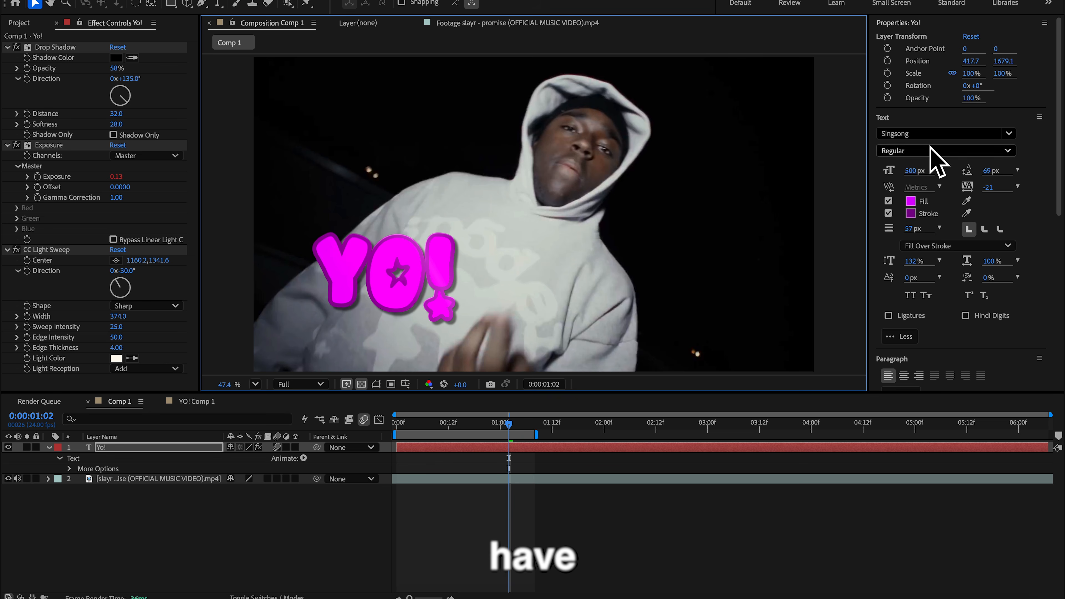
pyautogui.moveTo(920, 171); pyautogui.dragTo(933, 171)
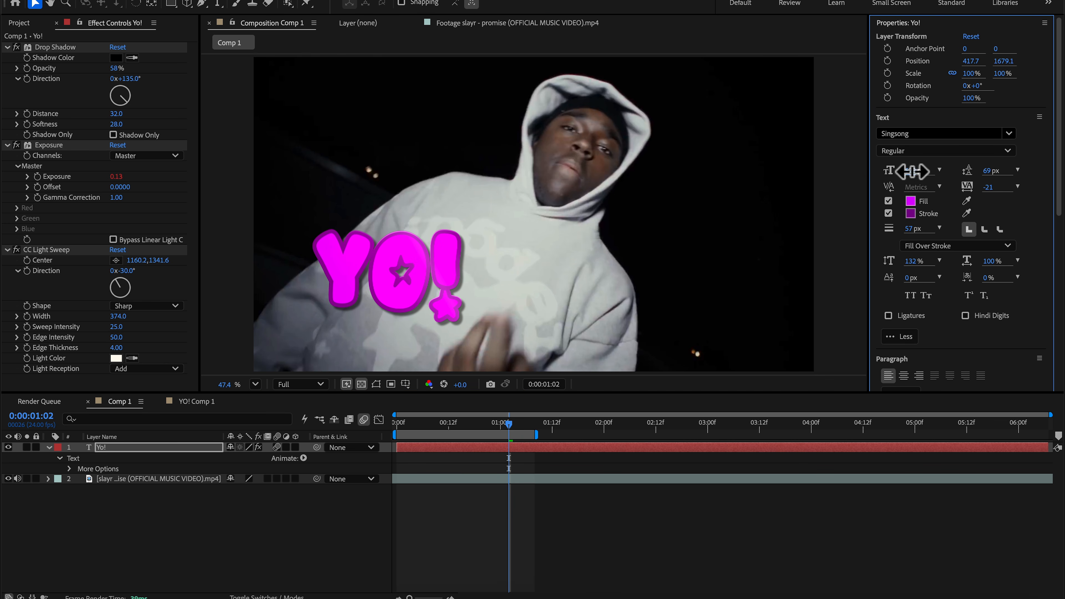
pyautogui.moveTo(912, 172); pyautogui.dragTo(928, 171)
pyautogui.moveTo(403, 277); pyautogui.dragTo(393, 290)
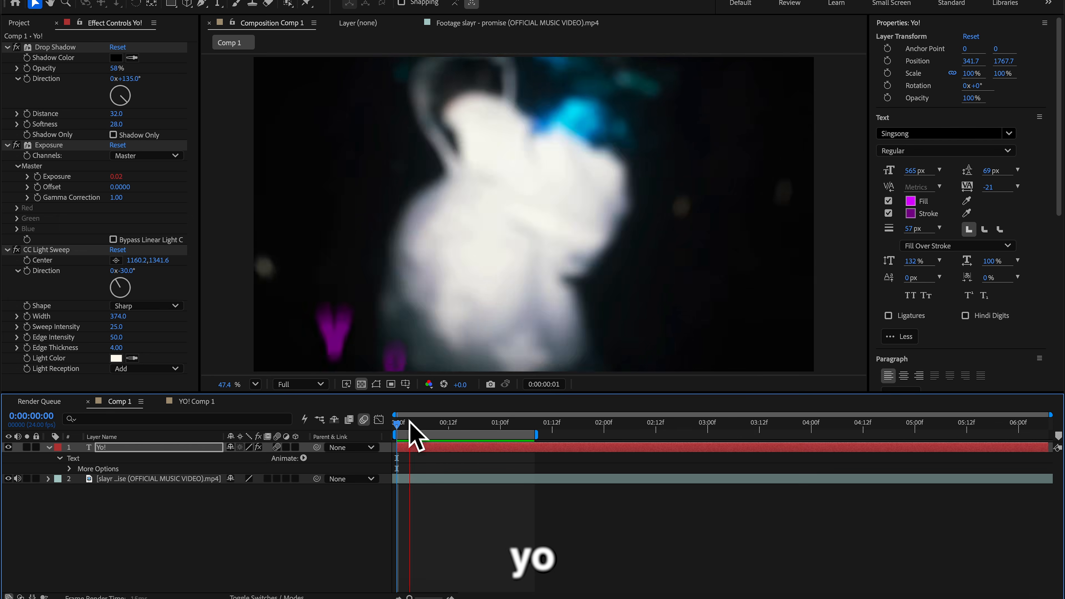
# Step: Duplicate the "Yo!" layer twice, placing one copy in the frame's upper right and the other in its lower right at 75% scale
pyautogui.hotkey('ctrl', 'd')
pyautogui.moveTo(383, 309); pyautogui.dragTo(739, 280)
pyautogui.hotkey('ctrl', 'd')
pyautogui.press('s')
pyautogui.moveTo(246, 459); pyautogui.dragTo(227, 456)
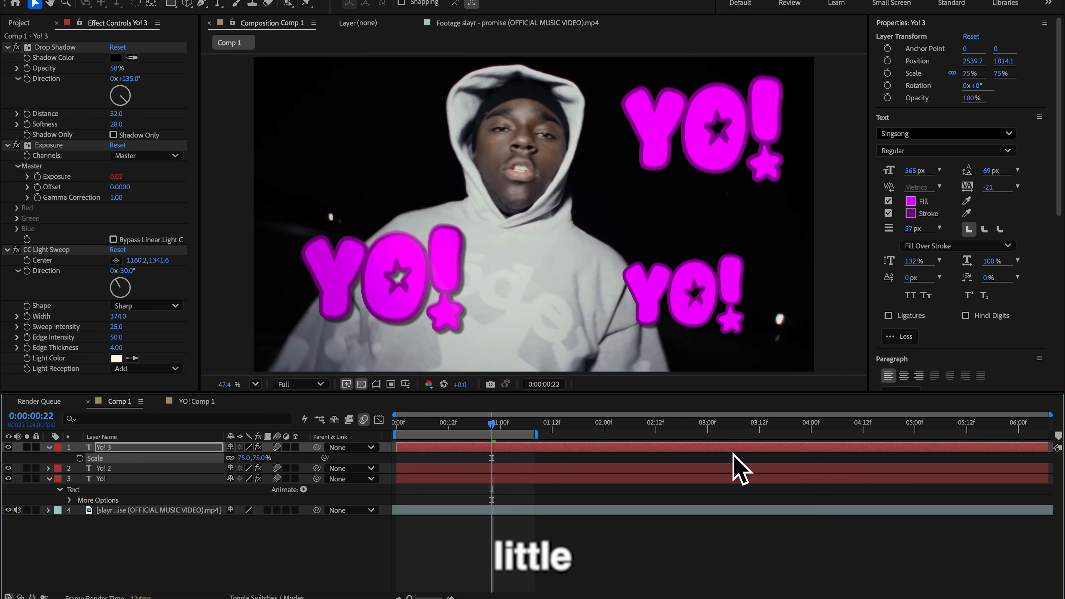
# Step: Apply the Hue/Saturation effect to the "Yo! 3" layer and turn it red with a Master Hue of +59°
pyautogui.click(410, 447)
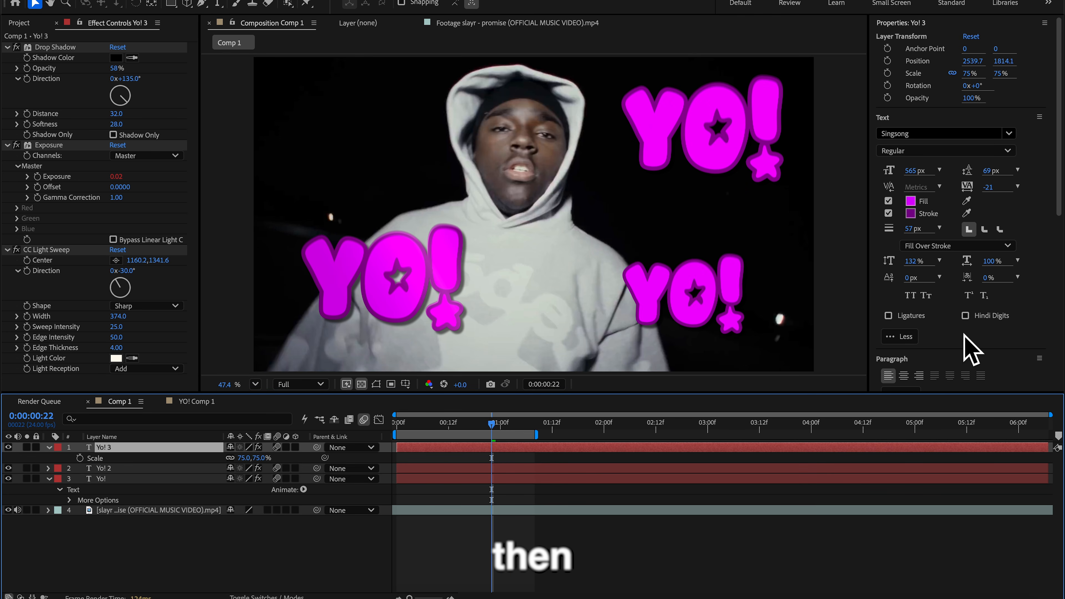
pyautogui.scroll(-8, 972, 350)
pyautogui.click(934, 173)
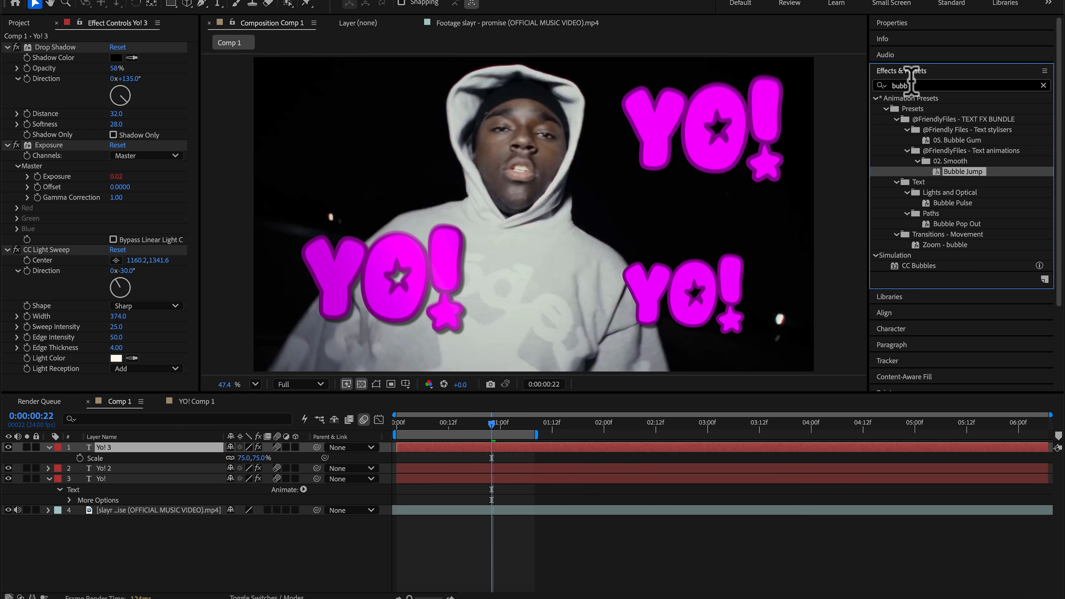
pyautogui.write('hue')
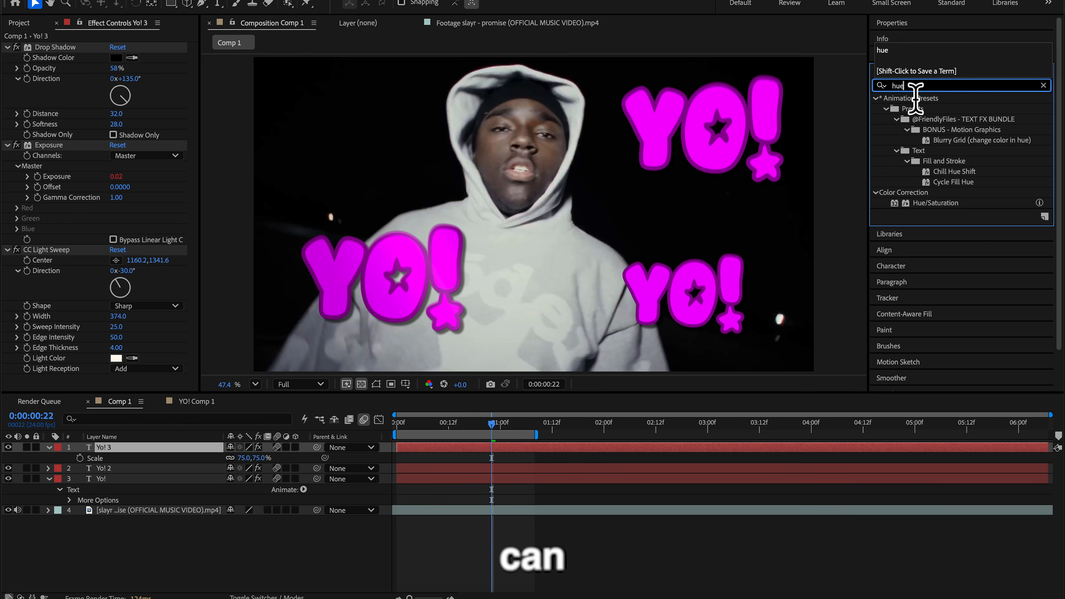
pyautogui.doubleClick(920, 203)
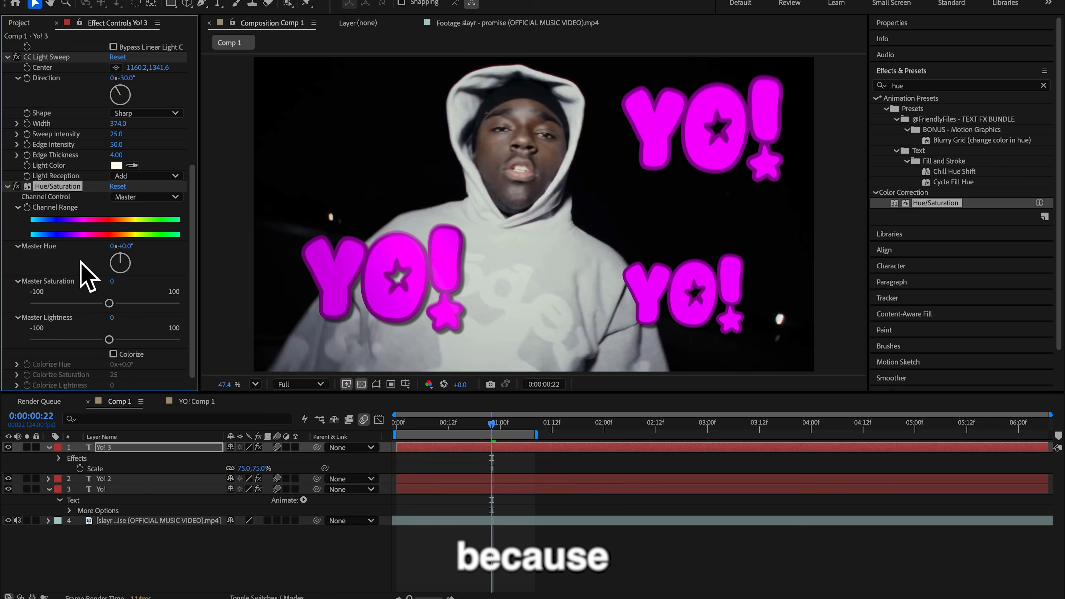
pyautogui.moveTo(122, 256); pyautogui.dragTo(126, 258)
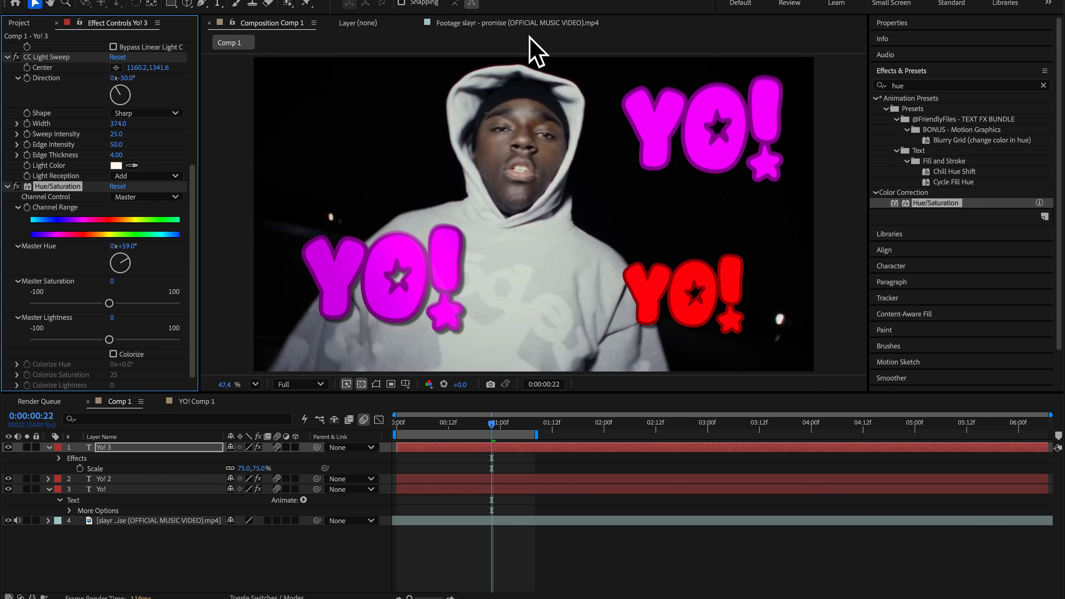
# Step: Apply Hue/Saturation to the "Yo! 2" layer with a Master Hue of -172° to make it green, and preview the composition
pyautogui.click(129, 479)
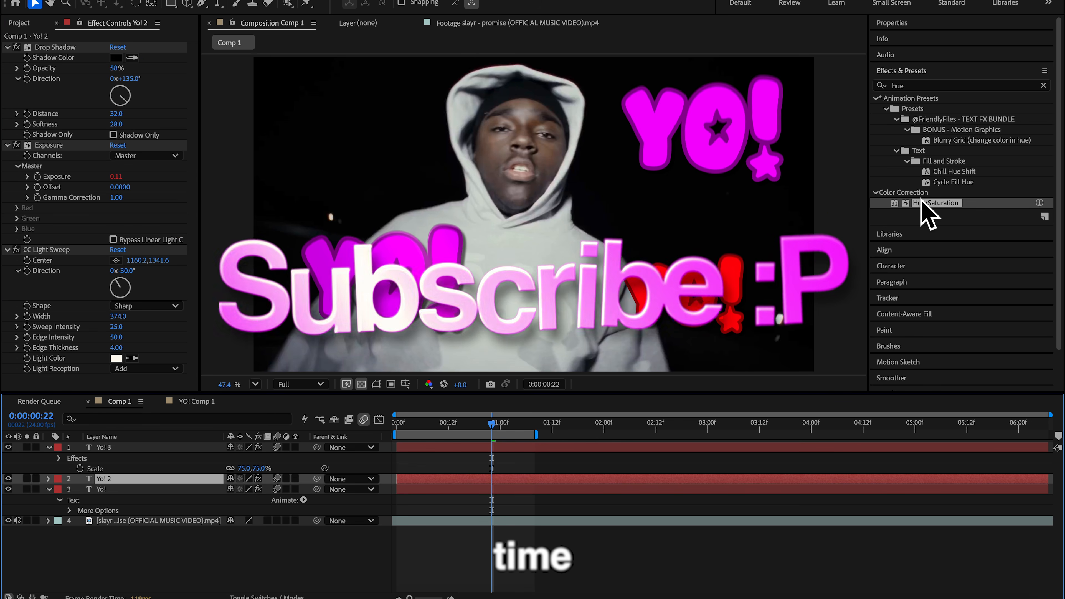
pyautogui.click(443, 490)
pyautogui.click(449, 479)
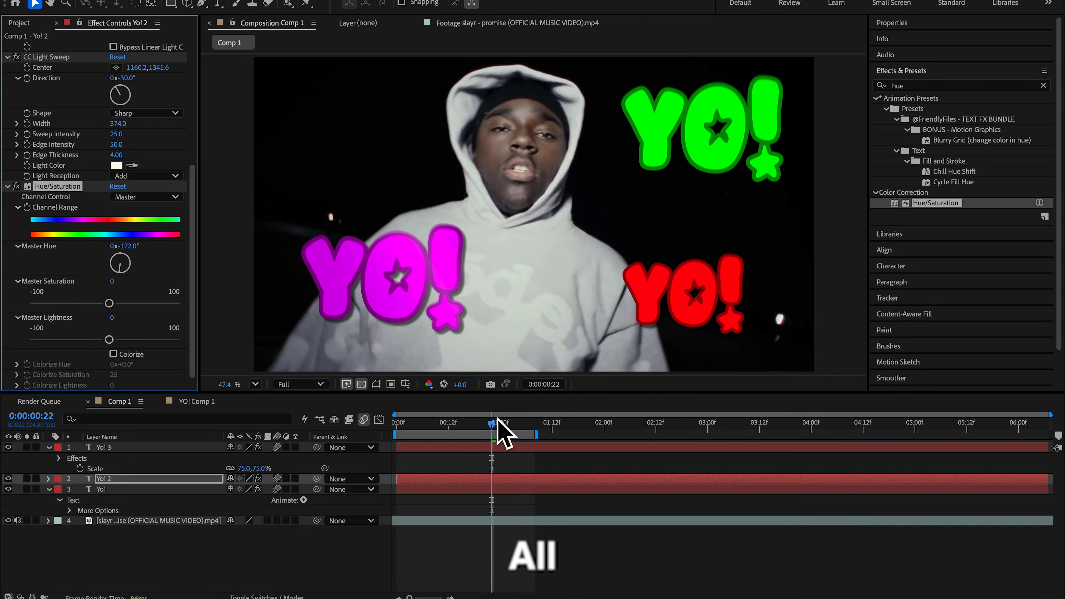
pyautogui.moveTo(495, 423); pyautogui.dragTo(396, 423)
pyautogui.press('space')
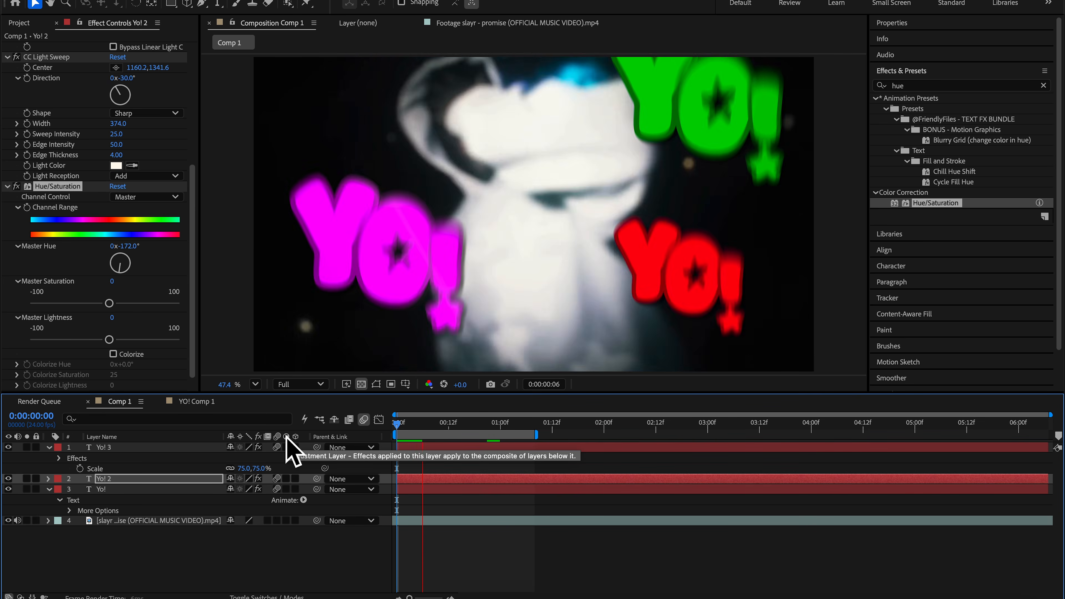
pyautogui.press('space')
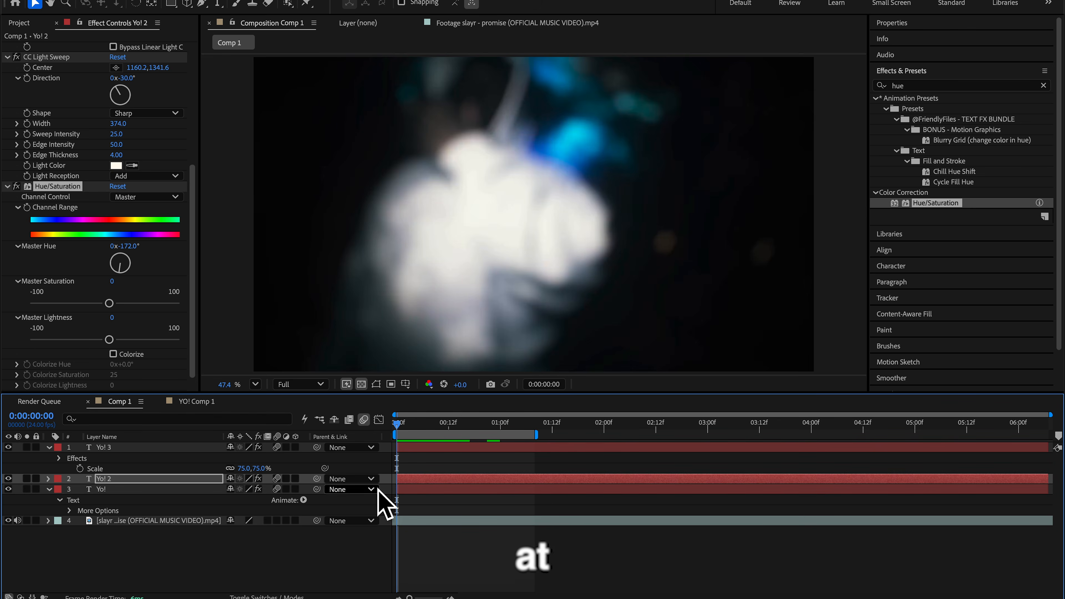
# Step: Stagger the copies in time, starting "Yo! 2" about 3 frames in and "Yo! 3" about 5 frames in, and preview the result
pyautogui.click(416, 481)
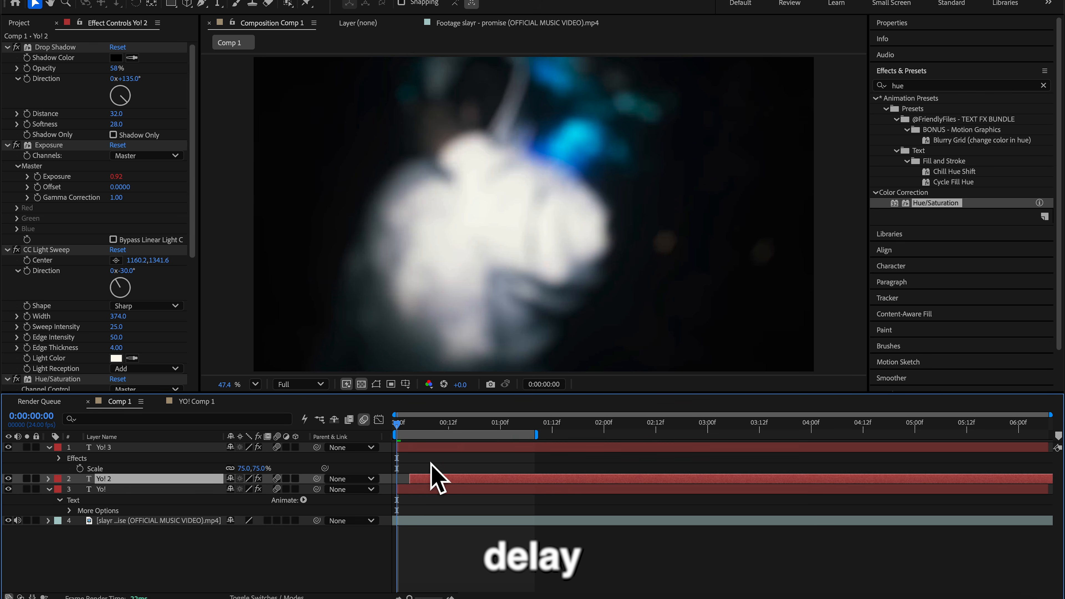
pyautogui.moveTo(434, 447); pyautogui.dragTo(456, 448)
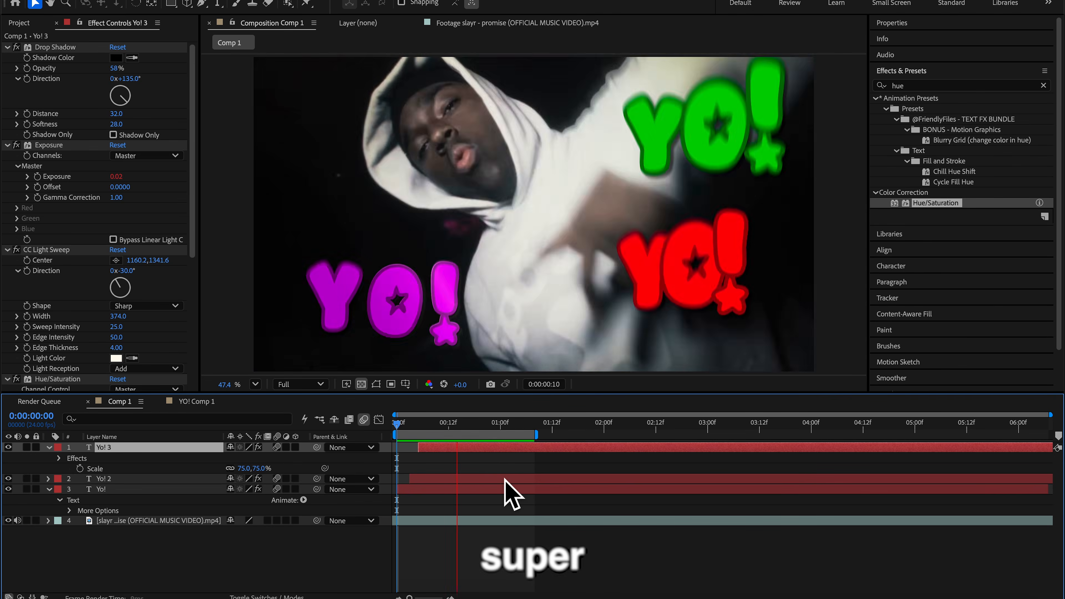
pyautogui.press('space')
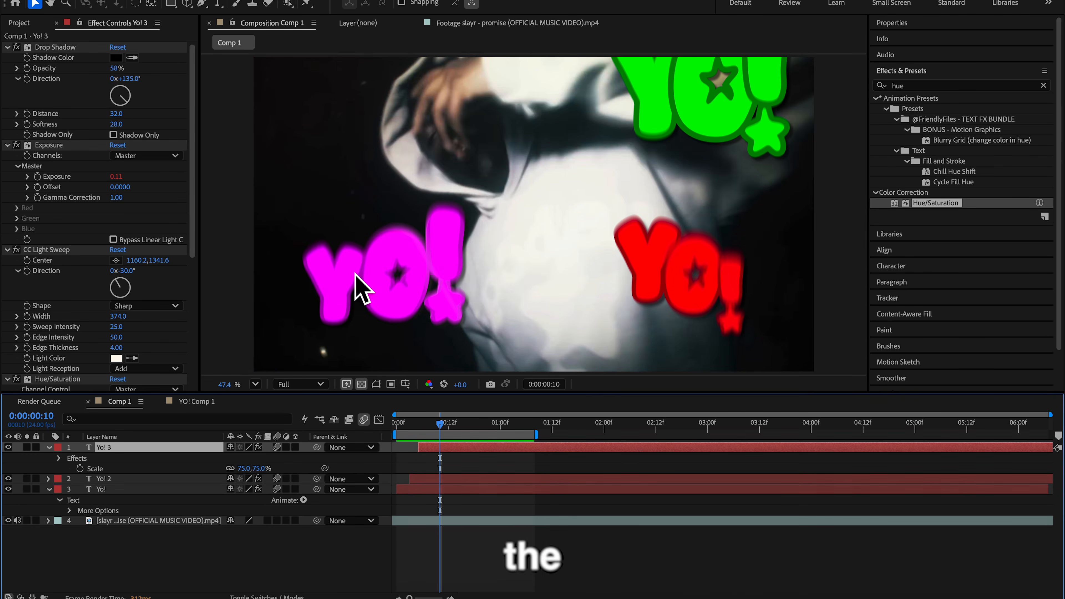
# Step: Switch to Finder and preview the YO.mov and RAINING SPARKS.mov clips from the pack
pyautogui.press('super+Tab')
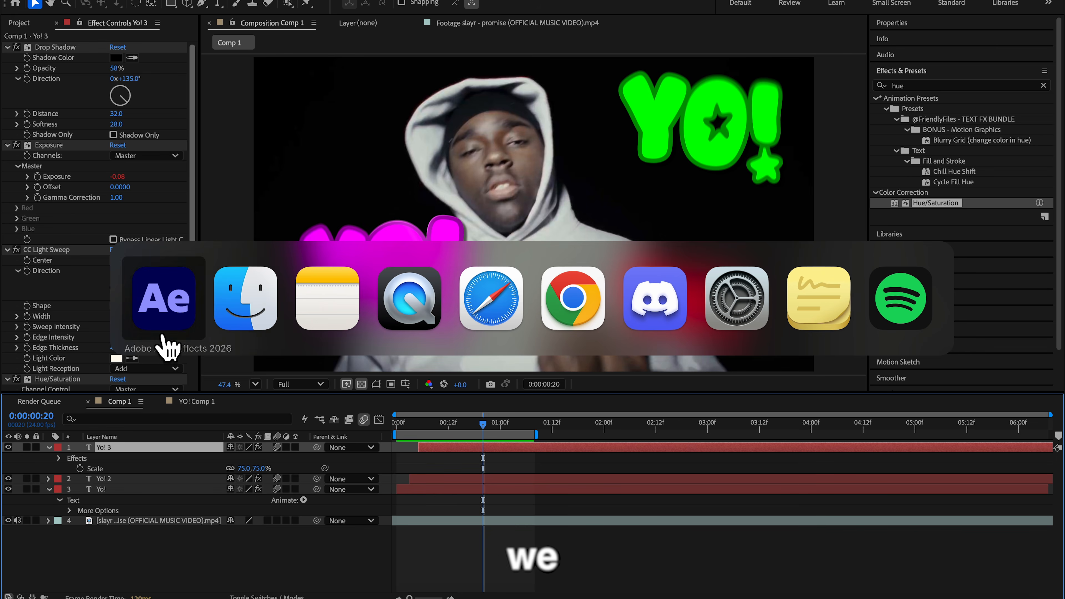
pyautogui.click(791, 309)
pyautogui.press('space')
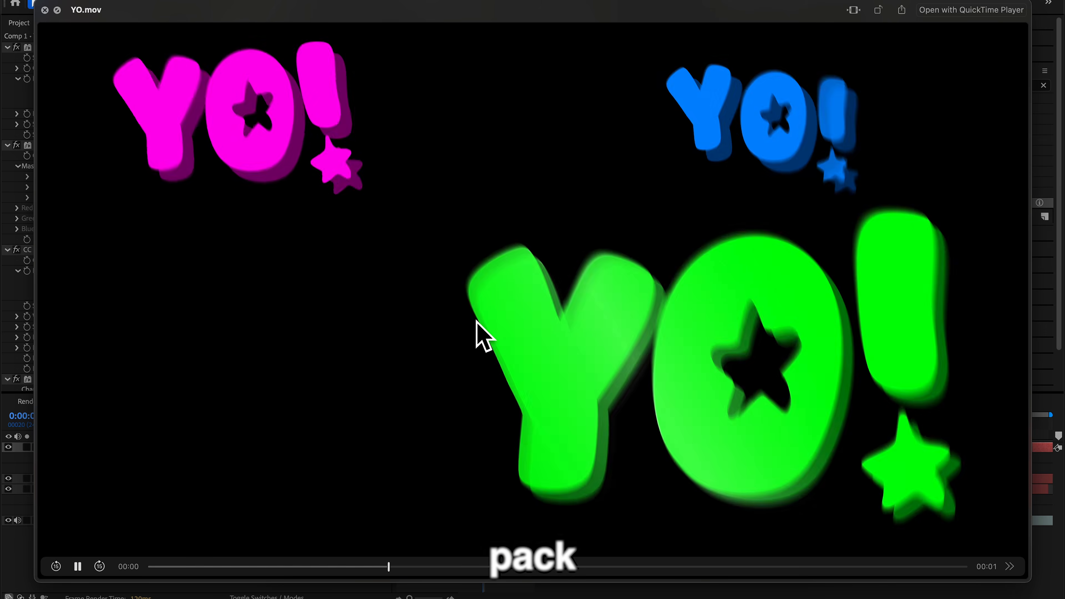
pyautogui.press('space')
pyautogui.click(586, 240)
pyautogui.press('space')
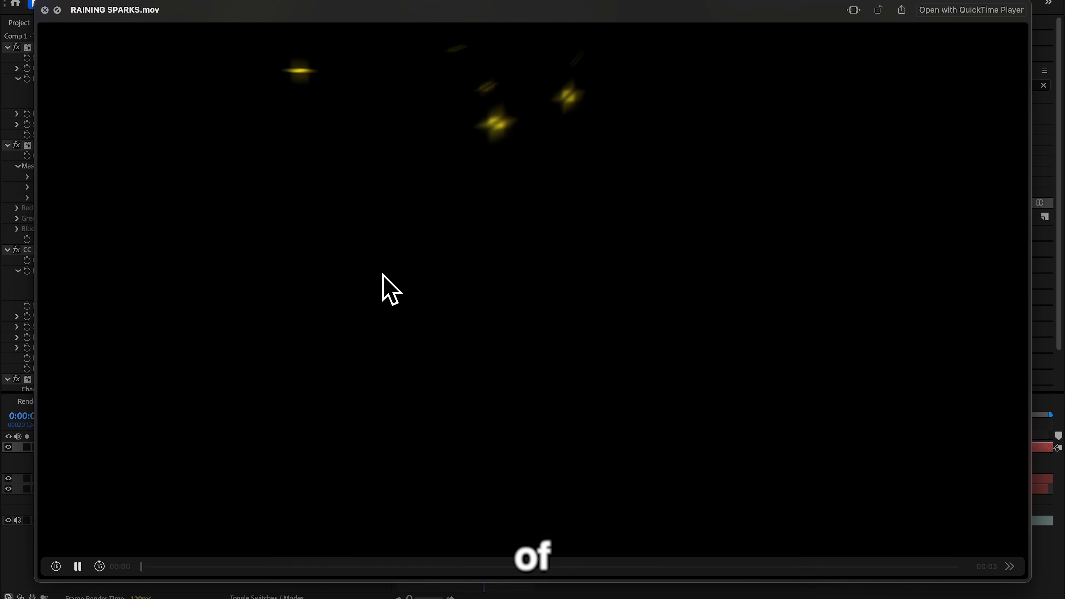
# Step: Add RAINING SPARKS.mov above the text layers in Comp 1, scale it to 200%, and preview from the start
pyautogui.press('space')
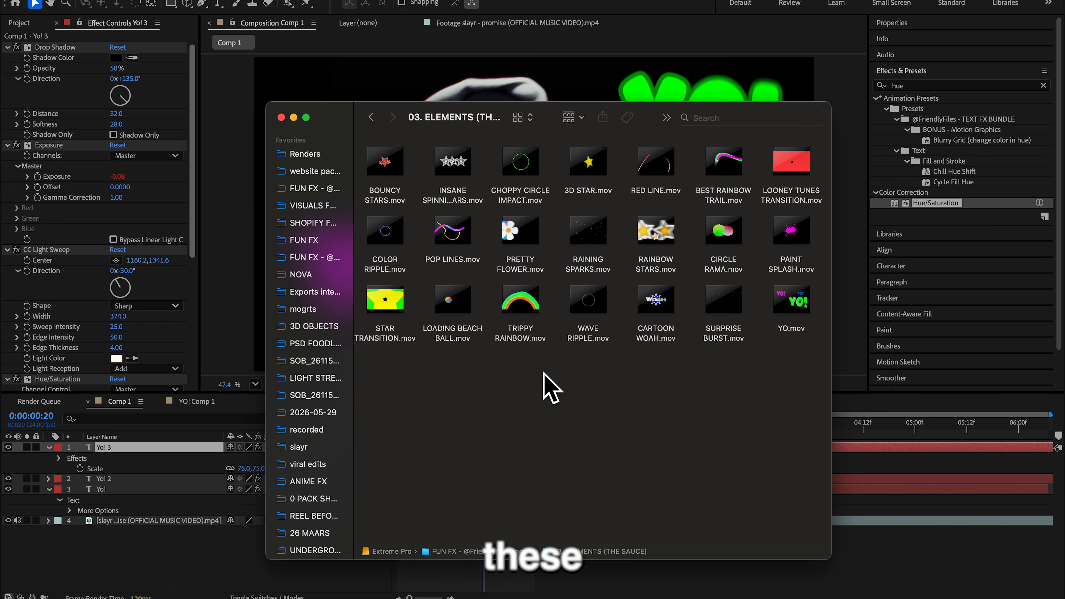
pyautogui.moveTo(604, 245); pyautogui.dragTo(74, 577)
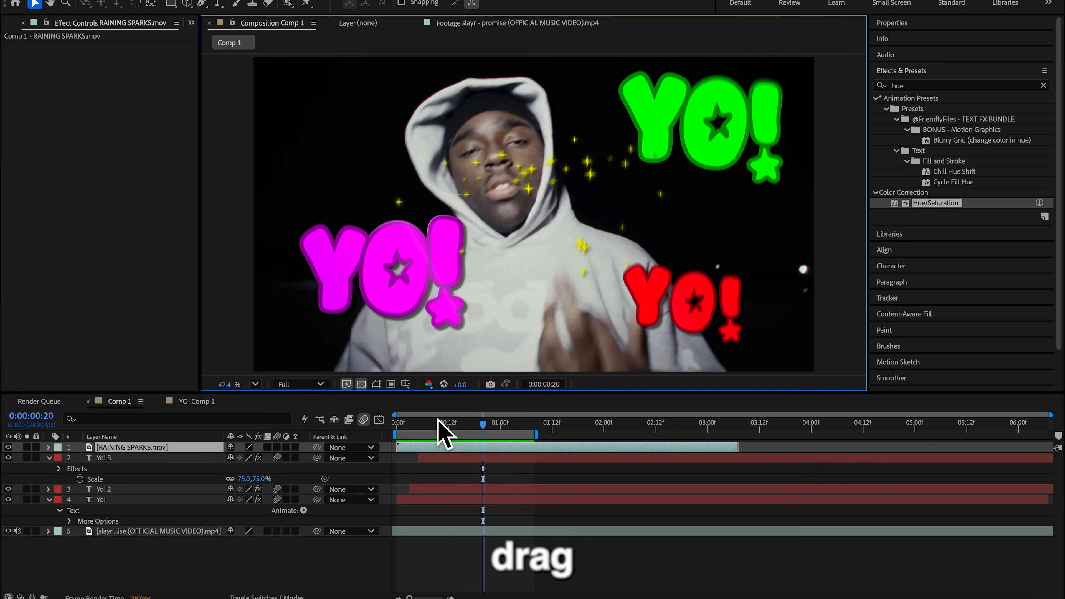
pyautogui.moveTo(439, 418); pyautogui.dragTo(353, 421)
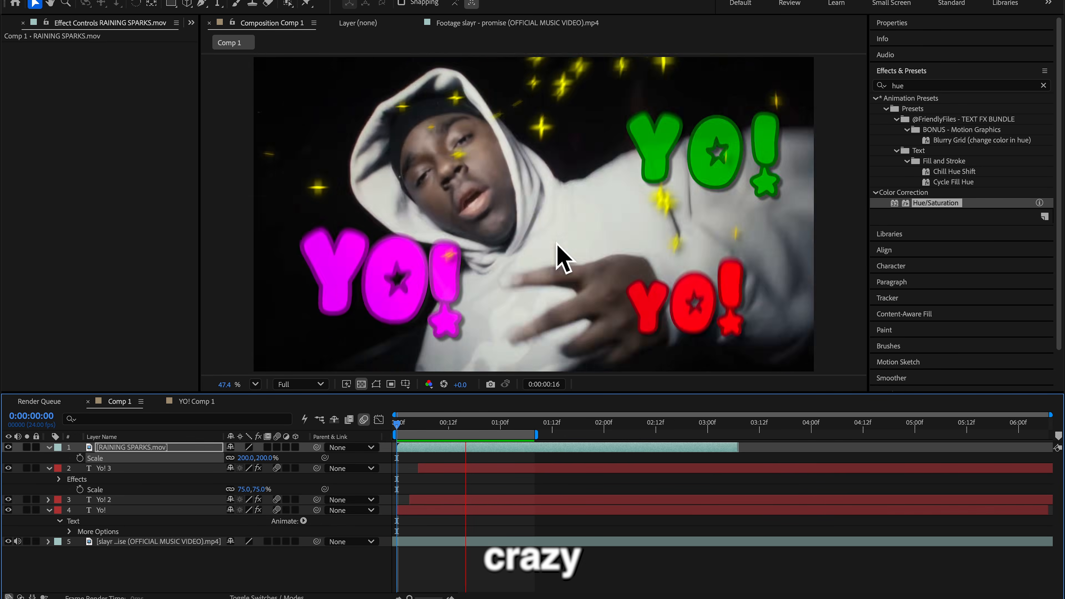
# Step: Switch to Finder, add BEST RAINBOW TRAIL.mov from the elements folder to Comp 1, and preview from the start
pyautogui.press('super+Tab')
pyautogui.click(259, 312)
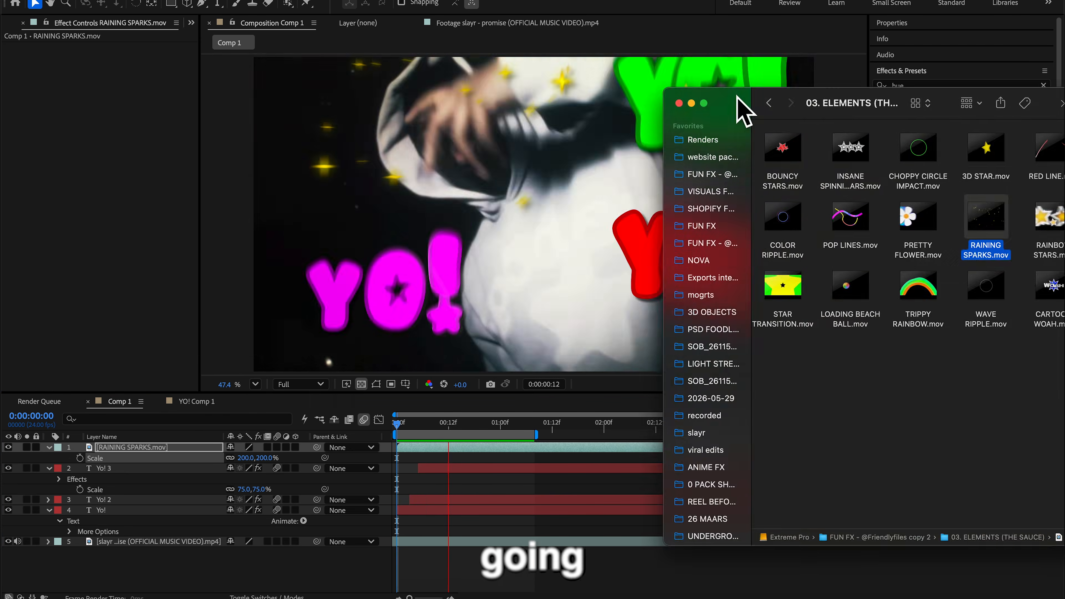
pyautogui.click(845, 157)
pyautogui.moveTo(983, 150); pyautogui.dragTo(419, 352)
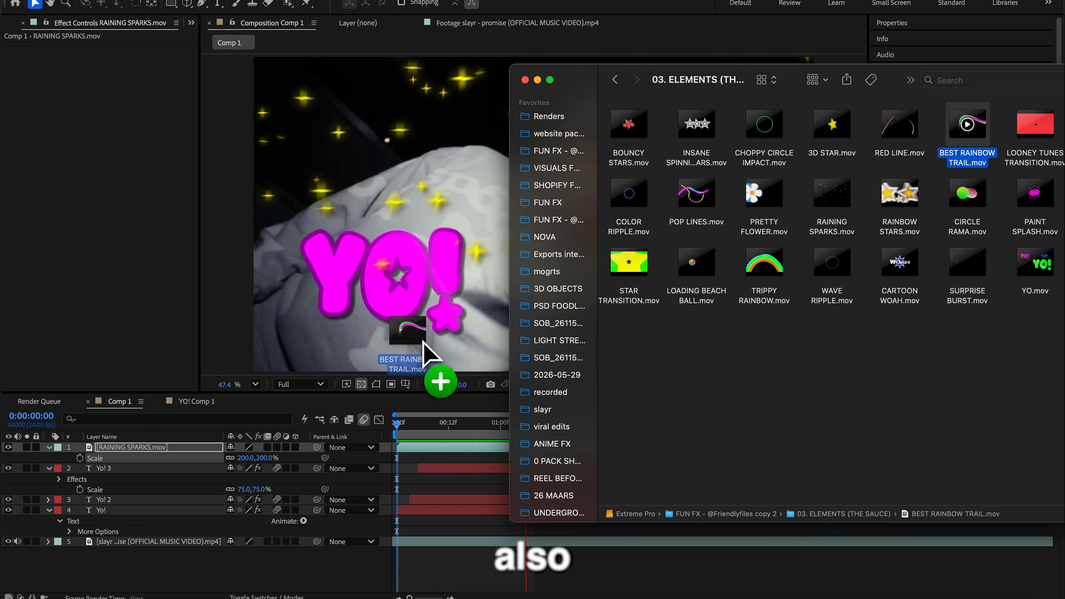
pyautogui.click(435, 423)
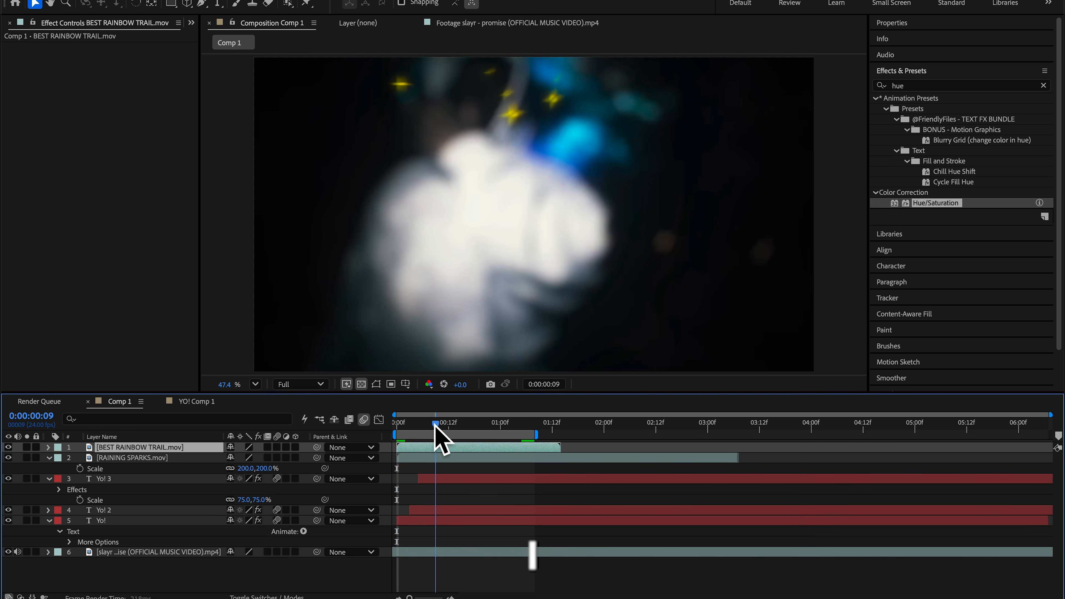
pyautogui.moveTo(436, 424); pyautogui.dragTo(360, 426)
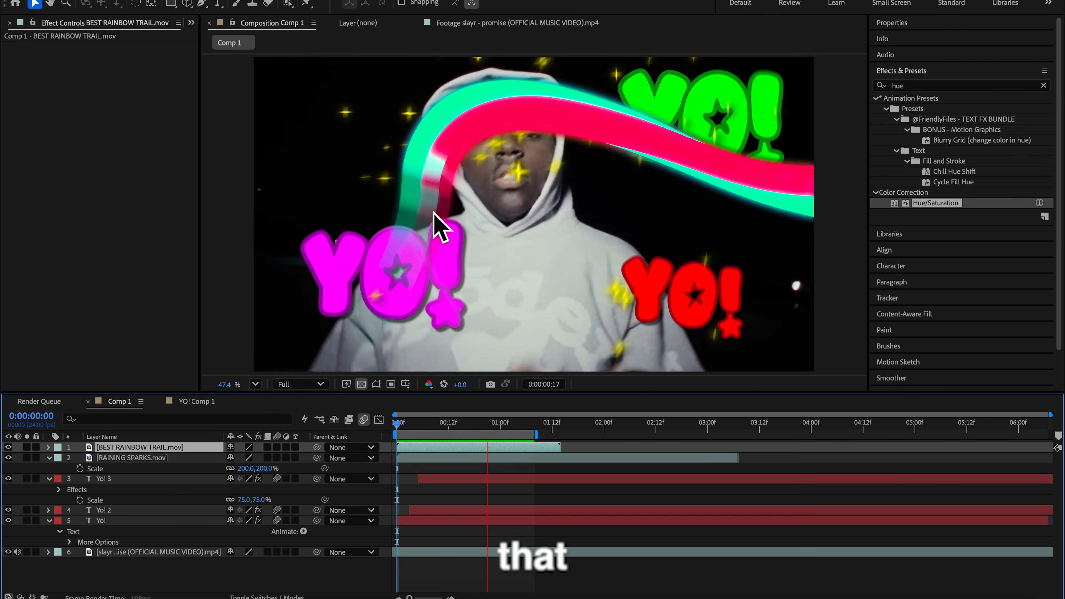
# Step: Move the BEST RAINBOW TRAIL.mov layer beneath all "Yo!" texts, directly above the music video footage, and preview the result
pyautogui.press('space')
pyautogui.moveTo(133, 451); pyautogui.dragTo(124, 543)
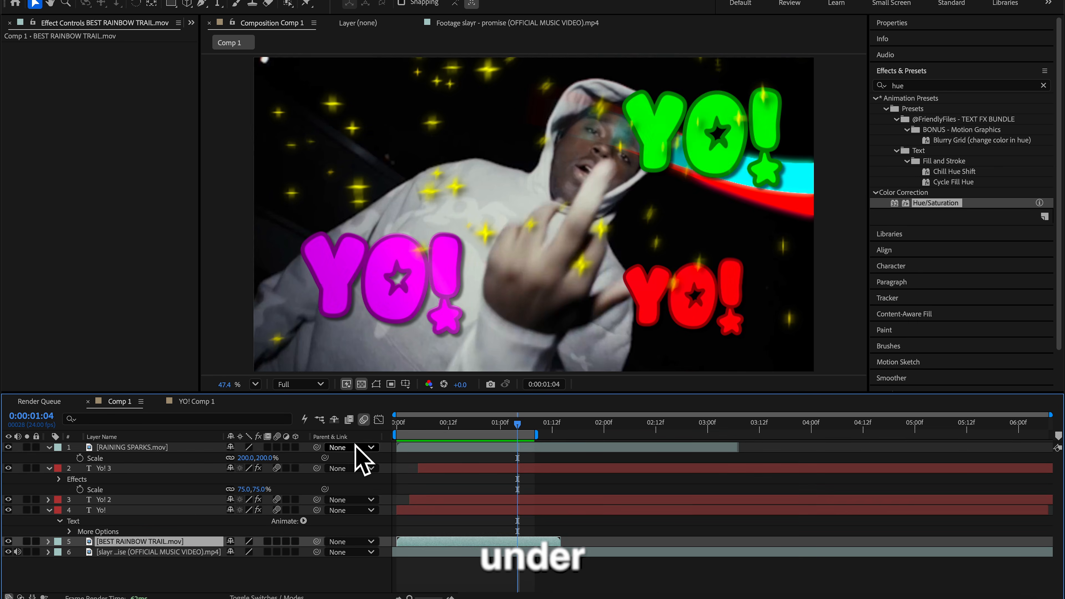
pyautogui.click(401, 422)
pyautogui.press('space')
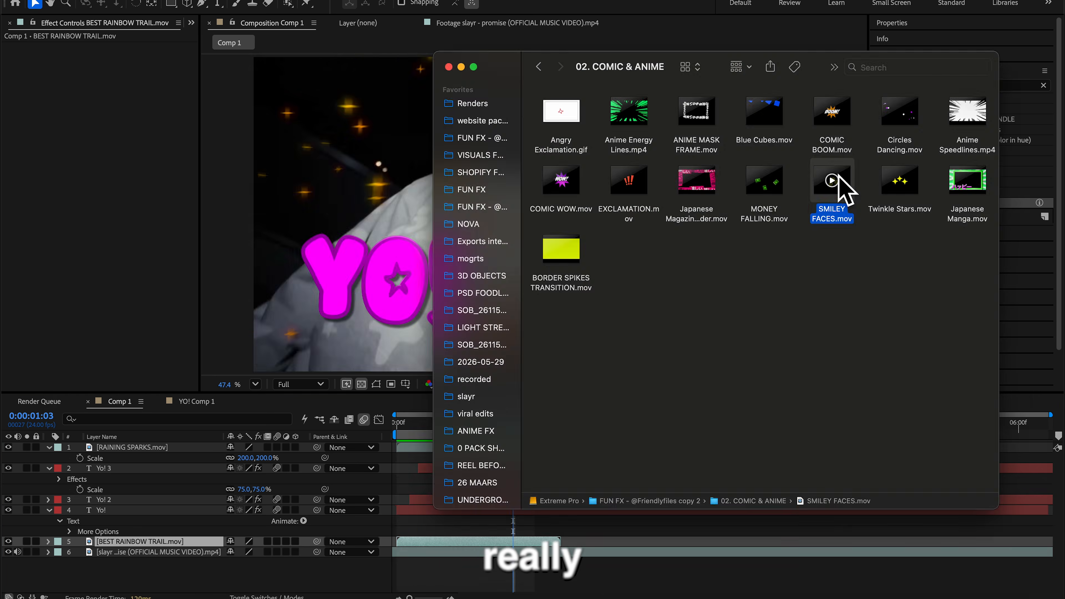
# Step: Preview the SMILEY FACES.mov and MONEY FALLING.mov clips in Finder's 02. COMIC & ANIME folder
pyautogui.press('space')
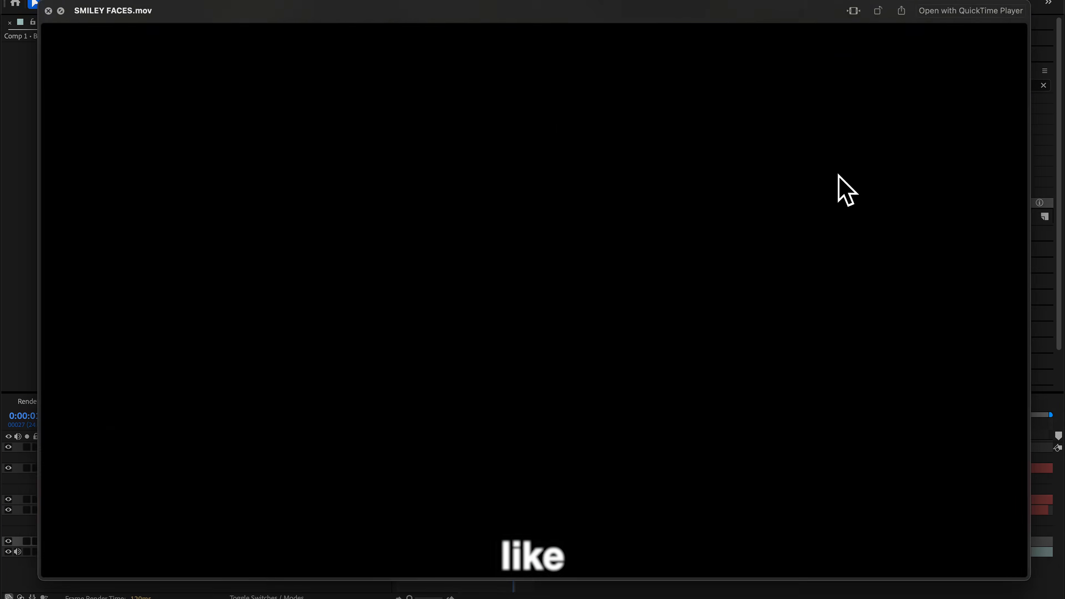
pyautogui.press('Down')
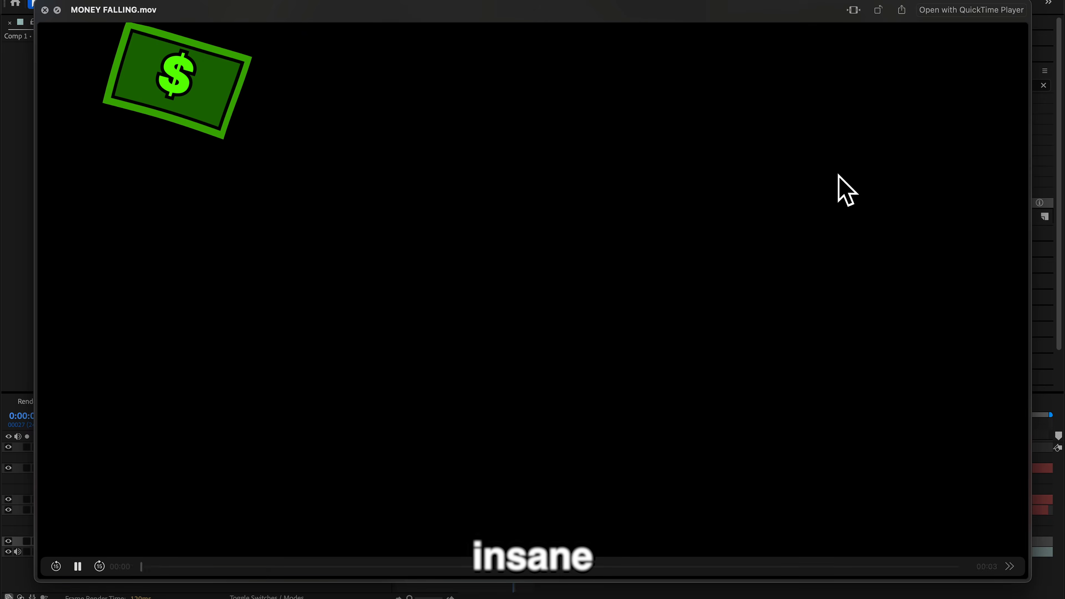
pyautogui.press('Up')
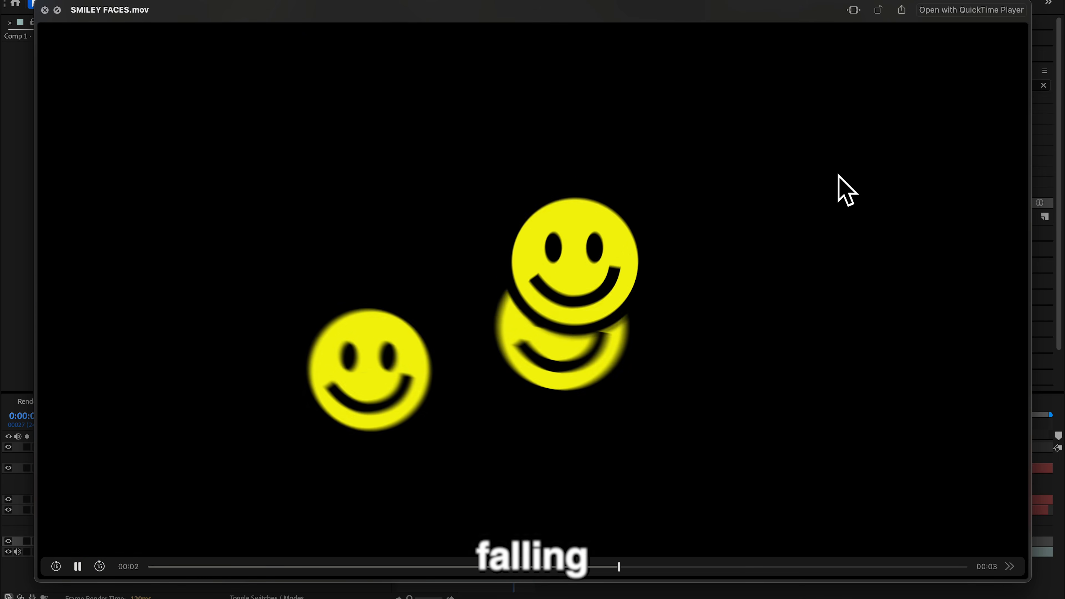
pyautogui.press('space')
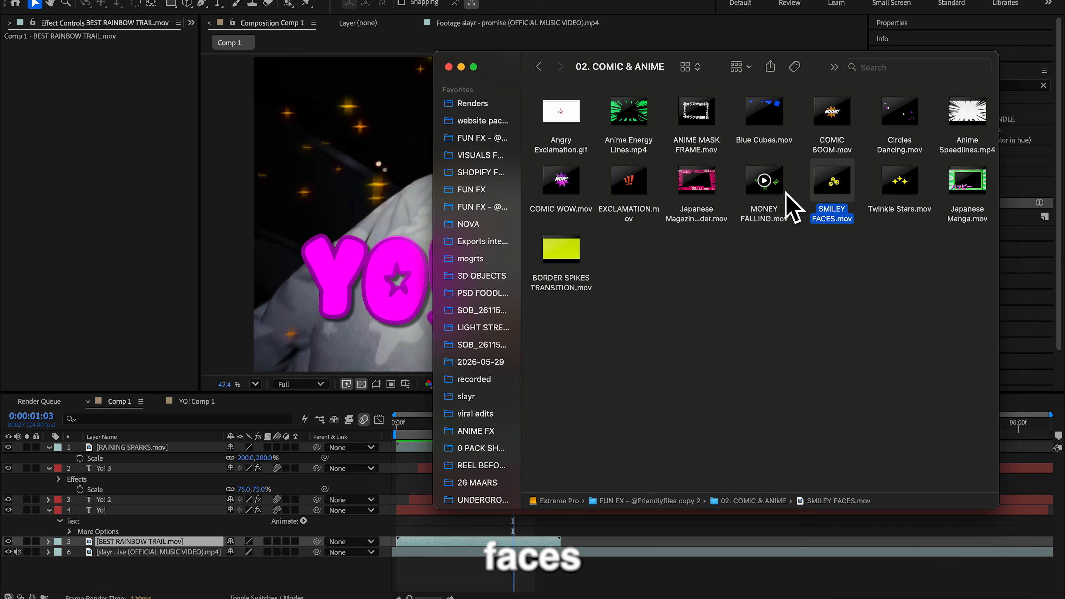
# Step: Add SMILEY FACES.mov as the uppermost layer of Comp 1 and preview it from the start
pyautogui.moveTo(816, 188); pyautogui.dragTo(400, 517)
pyautogui.moveTo(397, 423); pyautogui.dragTo(424, 413)
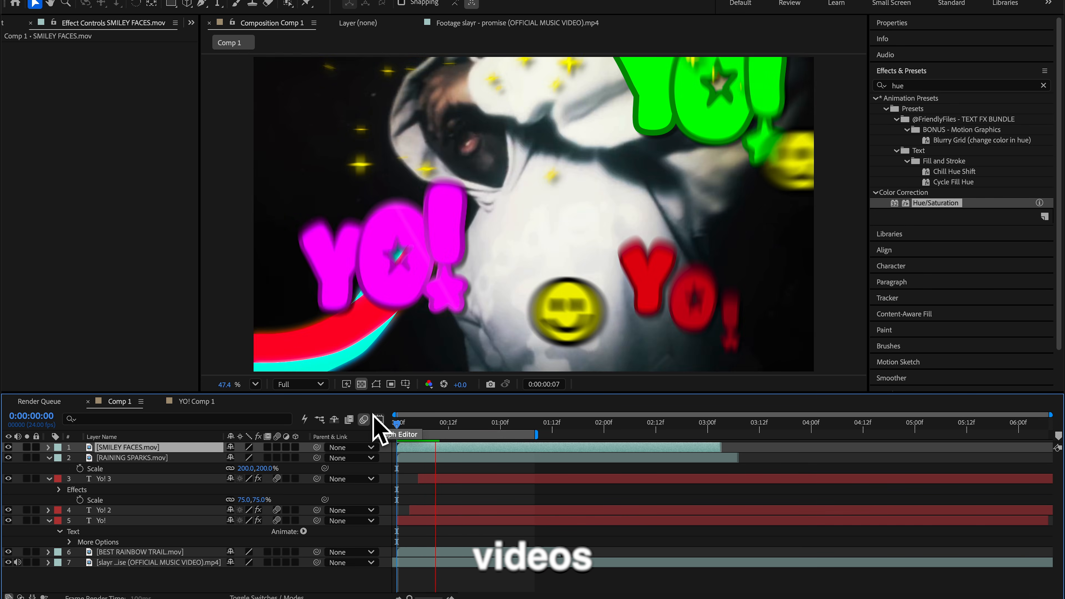
pyautogui.press('space')
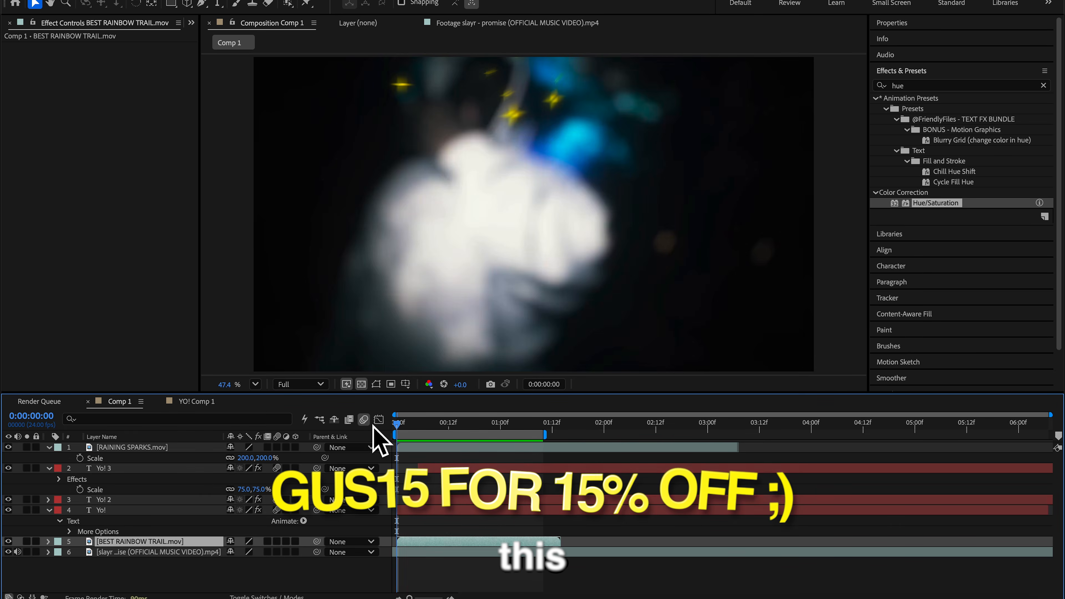
# Step: Split the three "Yo!" layers at 0:00:01:12, where the footage changes shot, and end RAINING SPARKS.mov there too
pyautogui.click(547, 424)
pyautogui.moveTo(567, 428); pyautogui.dragTo(559, 428)
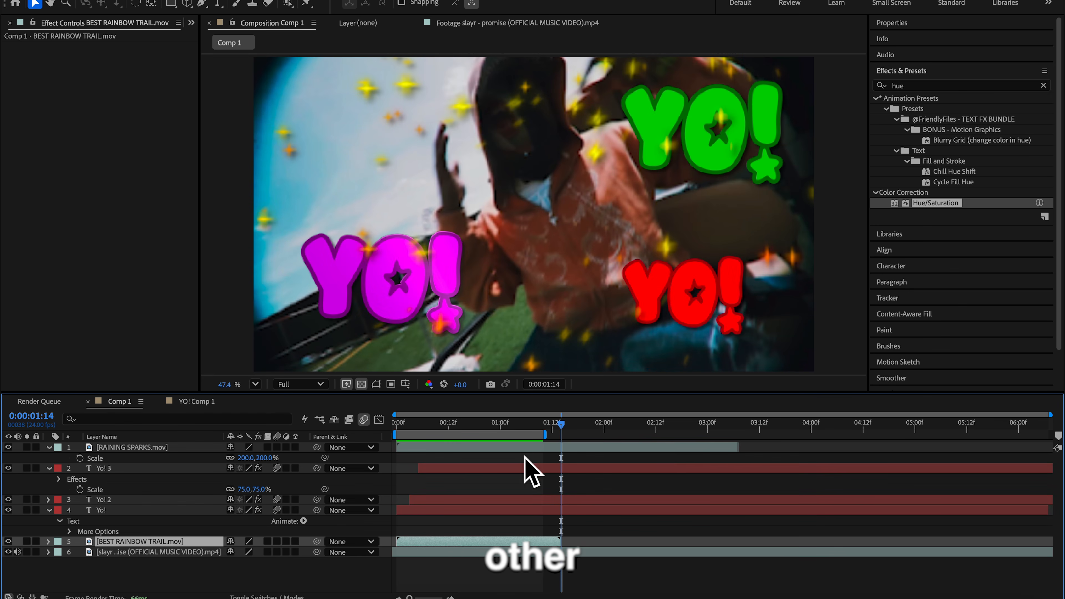
pyautogui.click(584, 499)
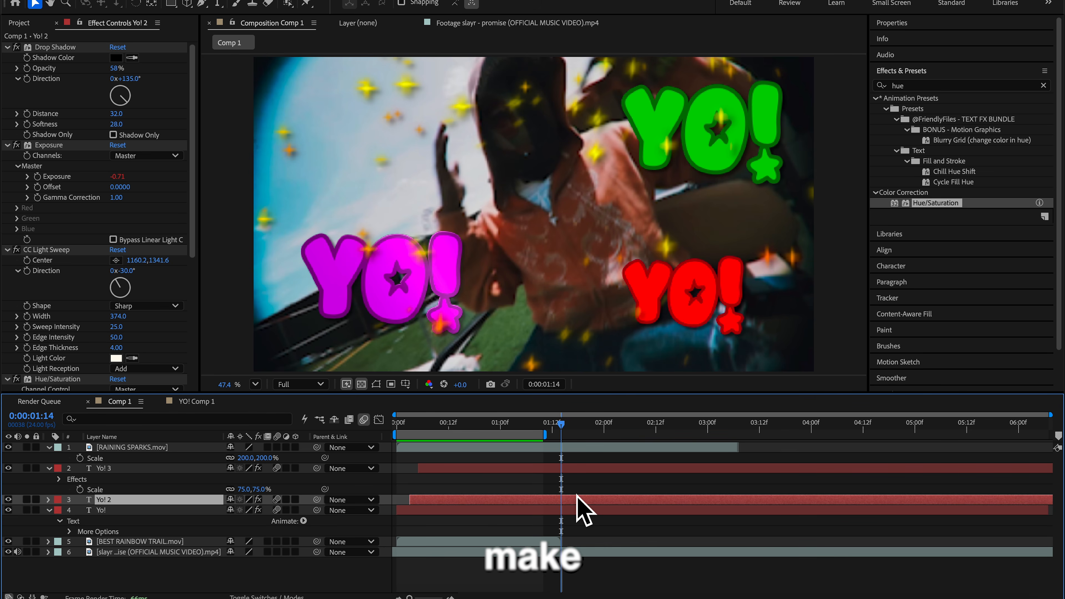
pyautogui.click(562, 510)
pyautogui.keyDown('shift'); pyautogui.click(564, 469); pyautogui.keyUp('shift')
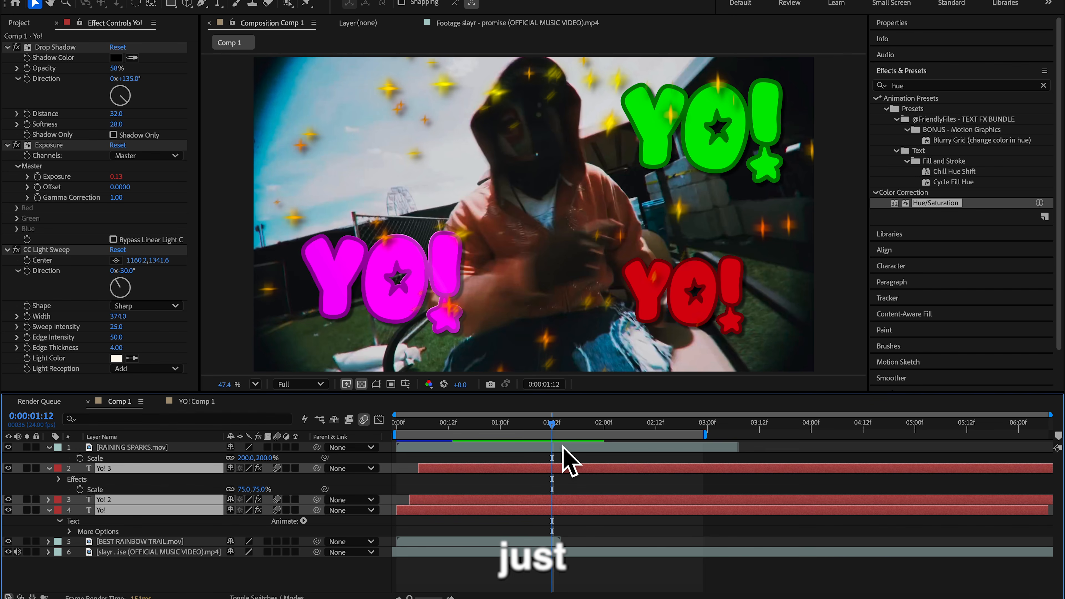
pyautogui.keyDown('shift'); pyautogui.click(563, 447); pyautogui.keyUp('shift')
pyautogui.hotkey('ctrl', 'shift', 'd')
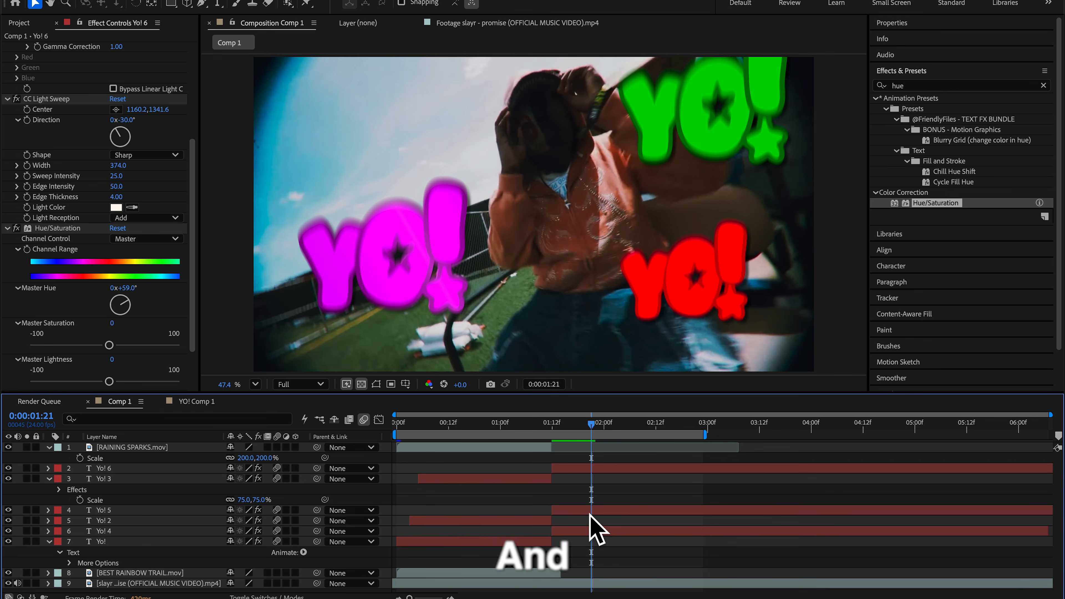
# Step: Delete the split-off green "Yo! 5" and magenta "Yo! 4" layers, keeping only the red text in the second shot
pyautogui.click(592, 513)
pyautogui.press('Delete')
pyautogui.click(592, 519)
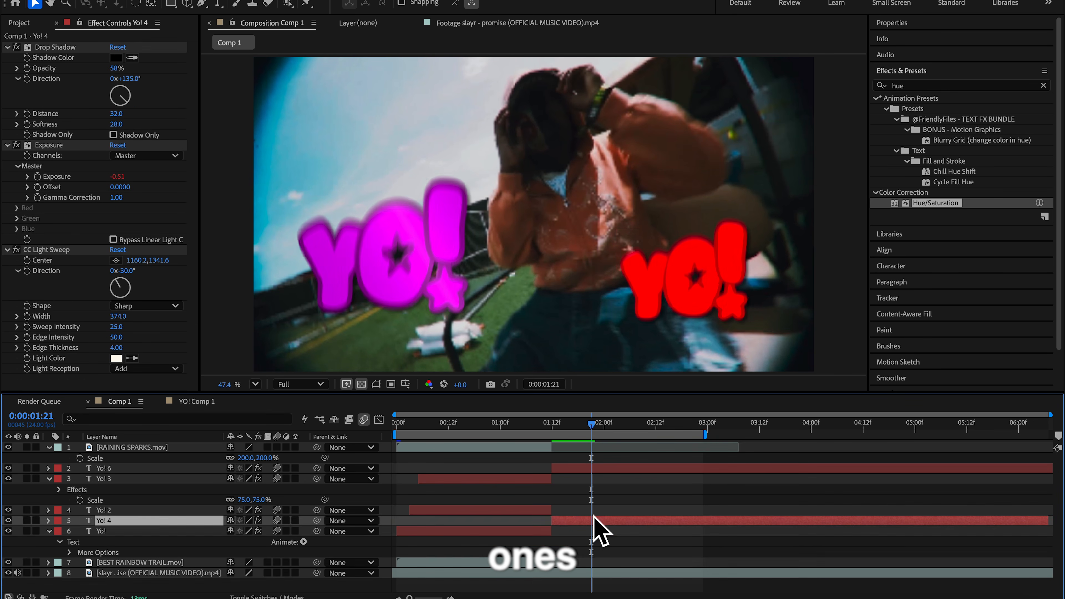
pyautogui.press('Delete')
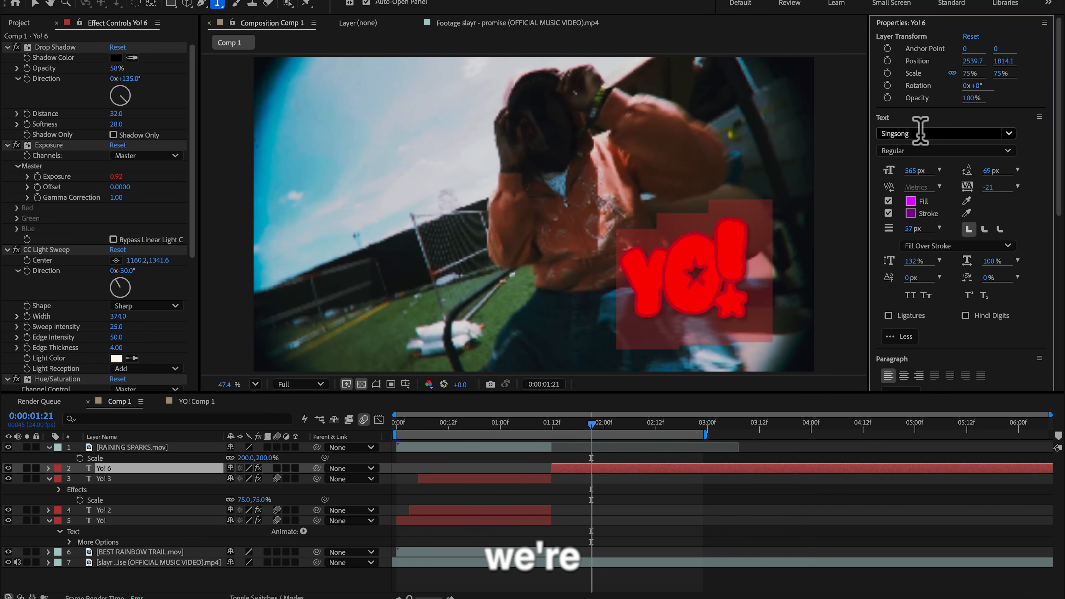
# Step: Change the second shot's red text to the ArcadeClassic font at 804 px and preview it from 0:00:01:12
pyautogui.click(920, 134)
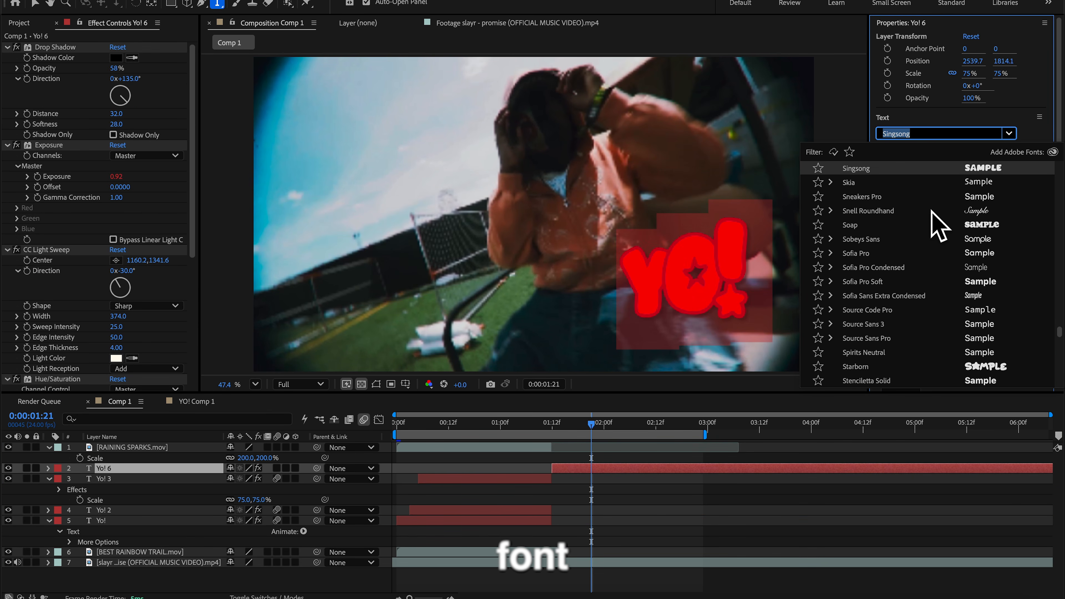
pyautogui.scroll(-3, 938, 226)
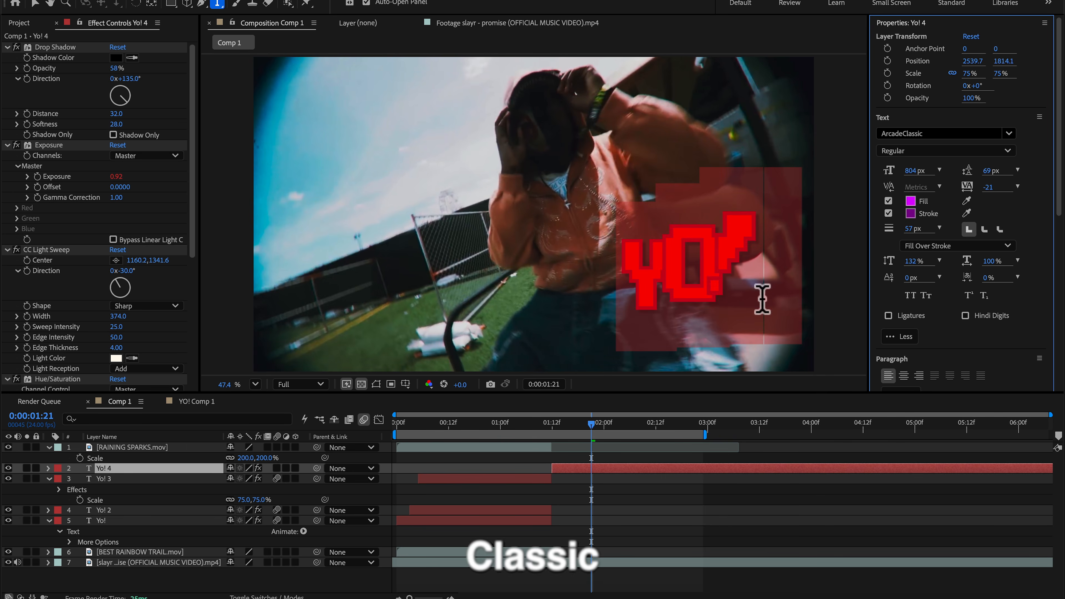
pyautogui.click(553, 426)
pyautogui.press('space')
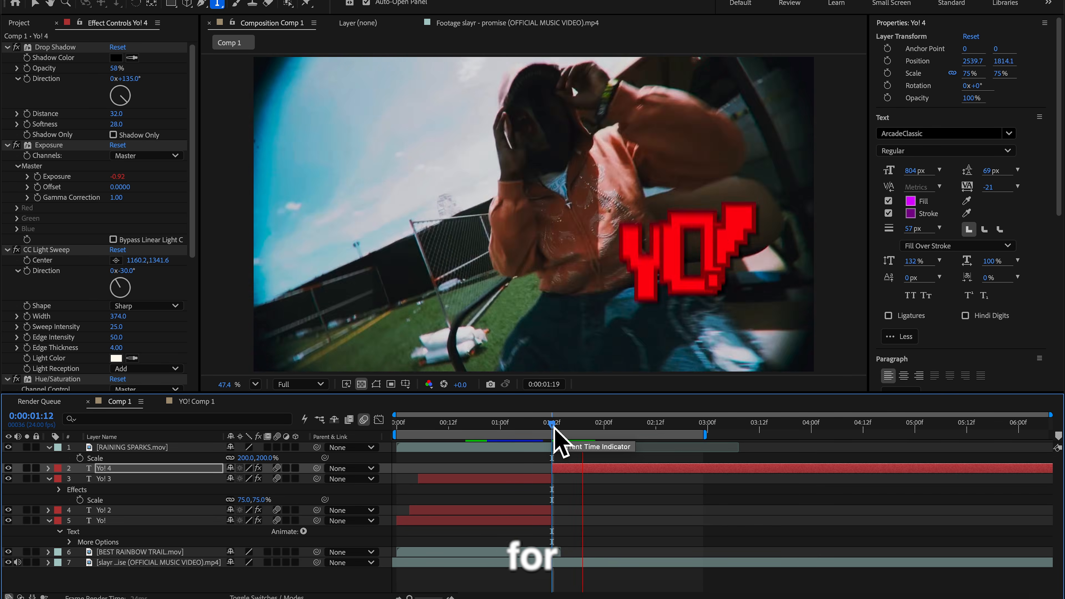
pyautogui.press('space')
pyautogui.click(552, 422)
pyautogui.press('space')
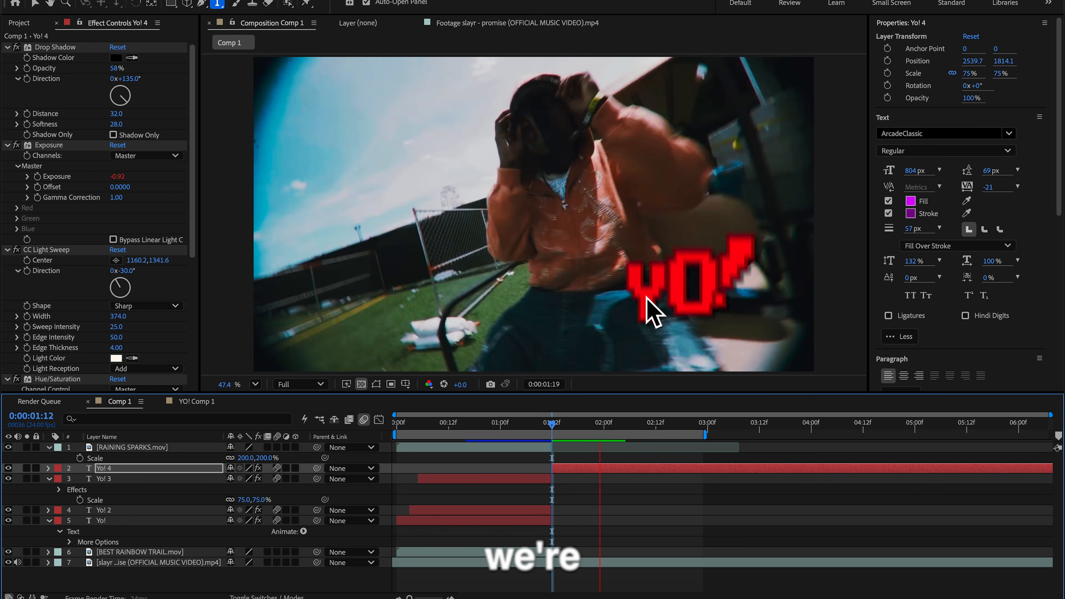
# Step: Turn the ArcadeClassic "Yo!" text green with a Hue/Saturation Master Hue of +202°
pyautogui.click(713, 316)
pyautogui.scroll(-5, 59, 332)
pyautogui.click(119, 266)
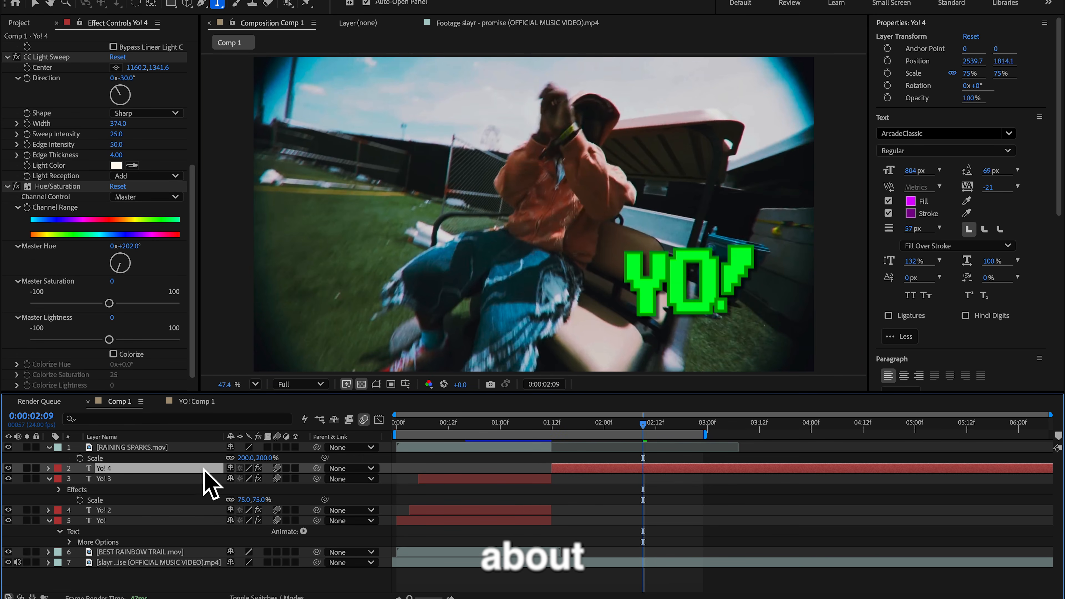
# Step: Scale the green ArcadeClassic text to 114% and reposition it at 2257, 1940.6
pyautogui.press('s')
pyautogui.moveTo(245, 478); pyautogui.dragTo(261, 477)
pyautogui.press('v')
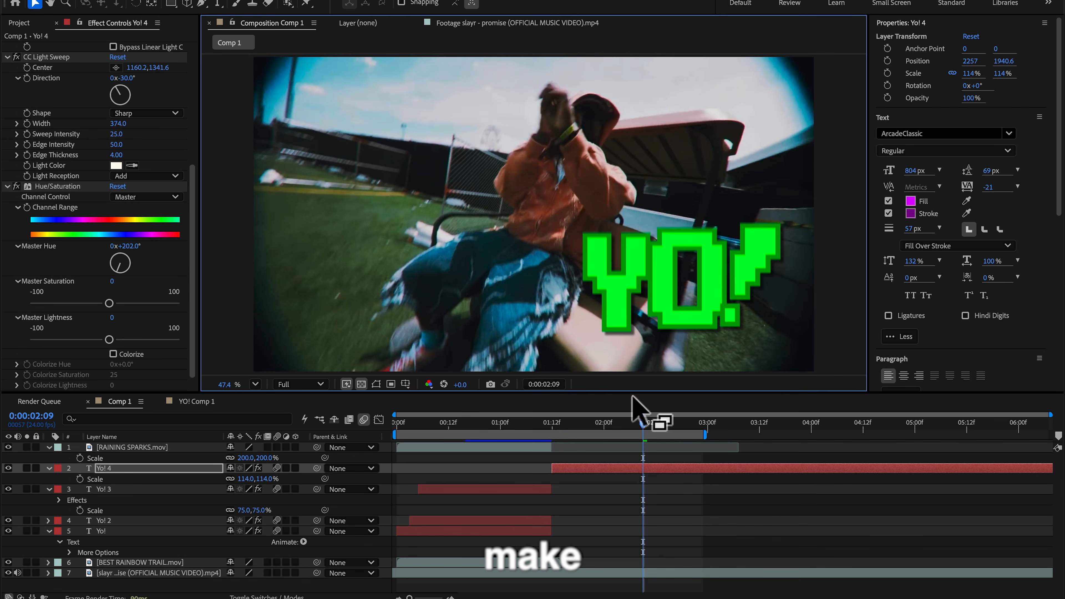
# Step: Add an adjustment layer above the green text and apply Posterize Time to it with a frame rate of 12
pyautogui.click(557, 425)
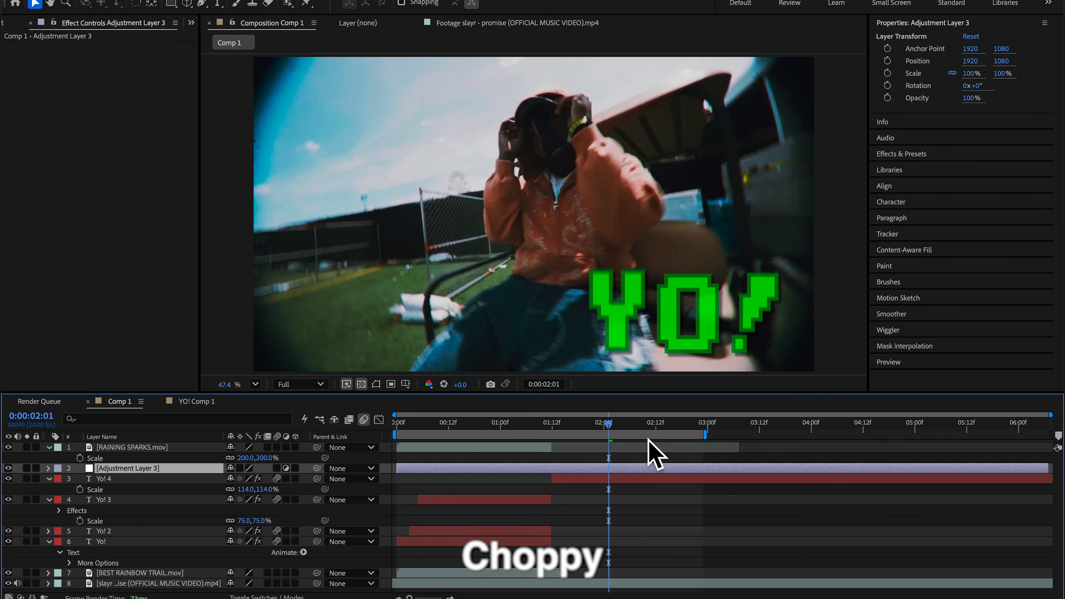
pyautogui.click(916, 153)
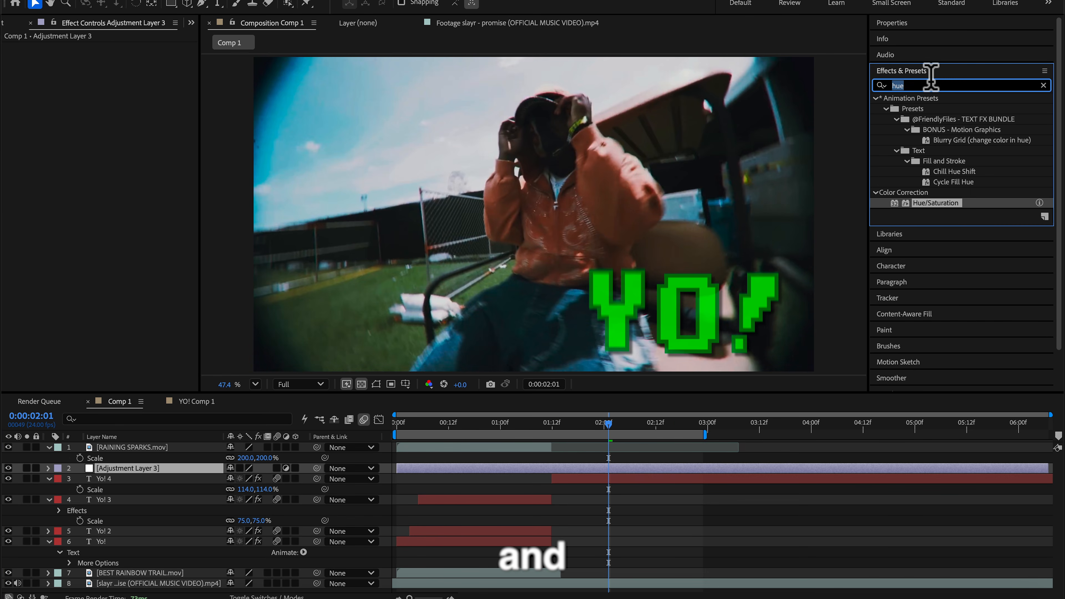
pyautogui.write('poster')
pyautogui.doubleClick(933, 129)
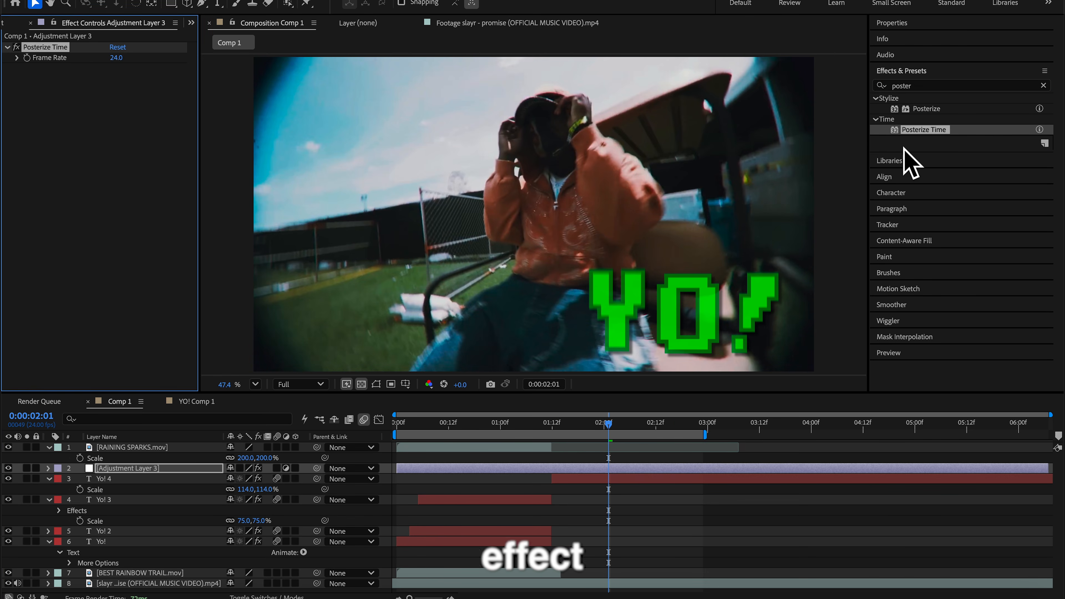
pyautogui.click(116, 58)
pyautogui.write('12')
pyautogui.press('Return')
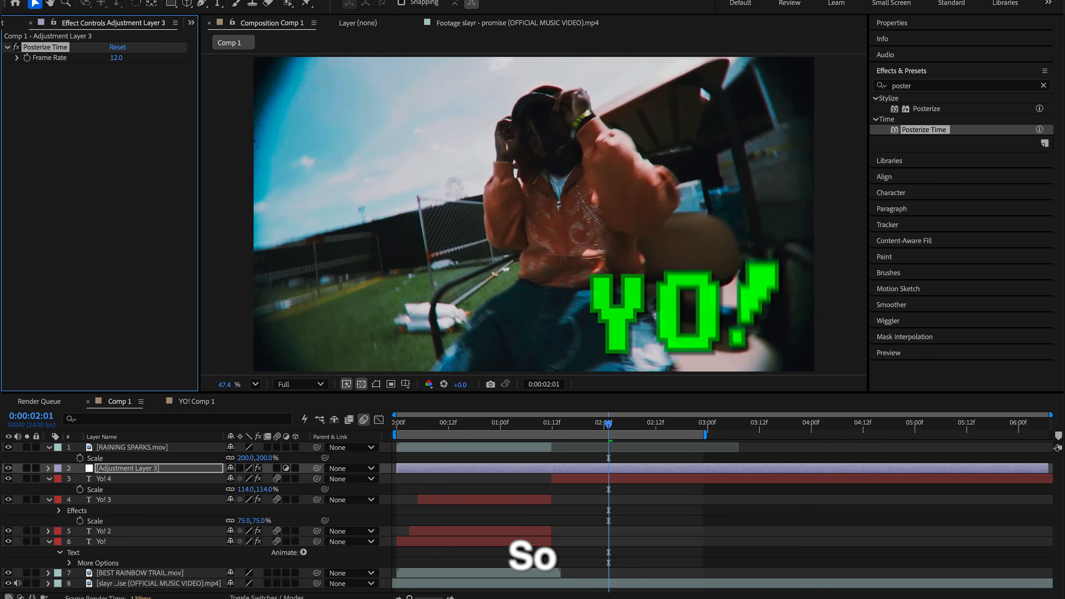
# Step: Trim the adjustment layer to start with the second shot's text, start the work area at 0:00:01:11, and preview the section
pyautogui.click(561, 422)
pyautogui.hotkey('alt', '[')
pyautogui.press('space')
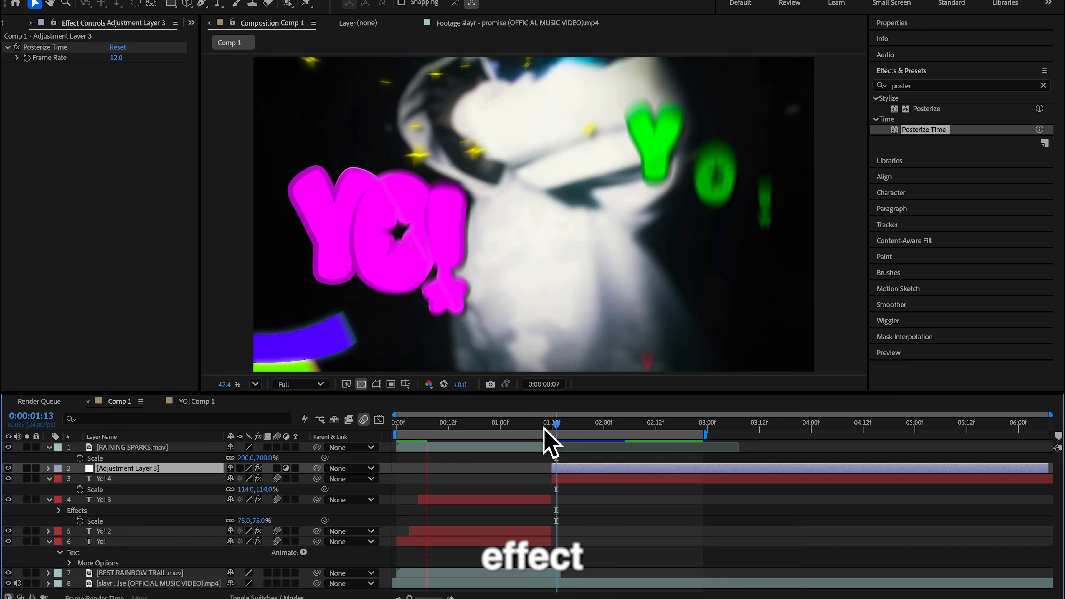
pyautogui.click(547, 423)
pyautogui.press('b')
pyautogui.press('space')
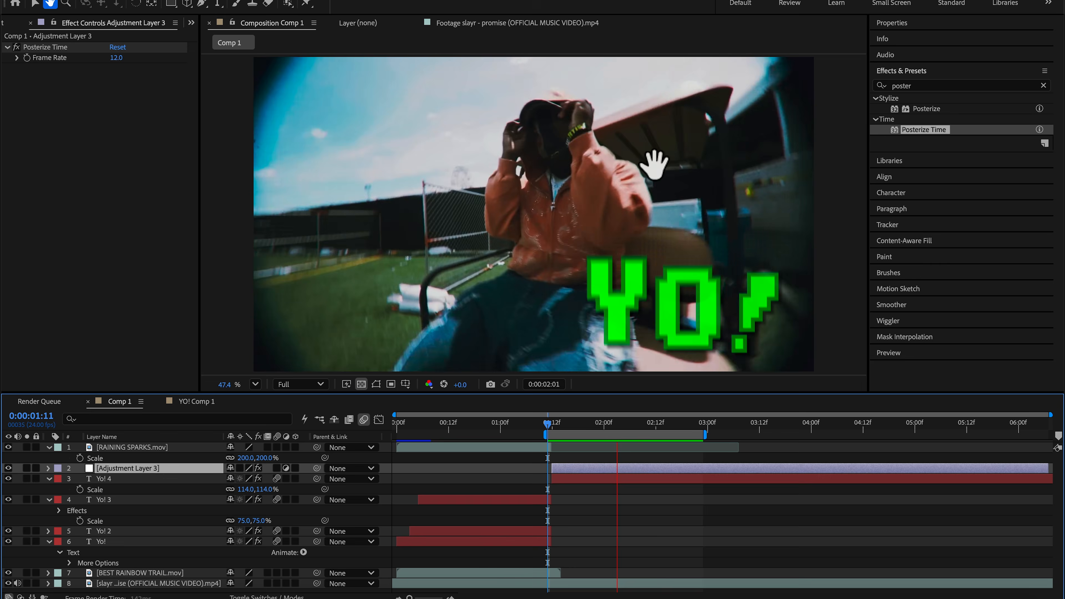
pyautogui.press('v')
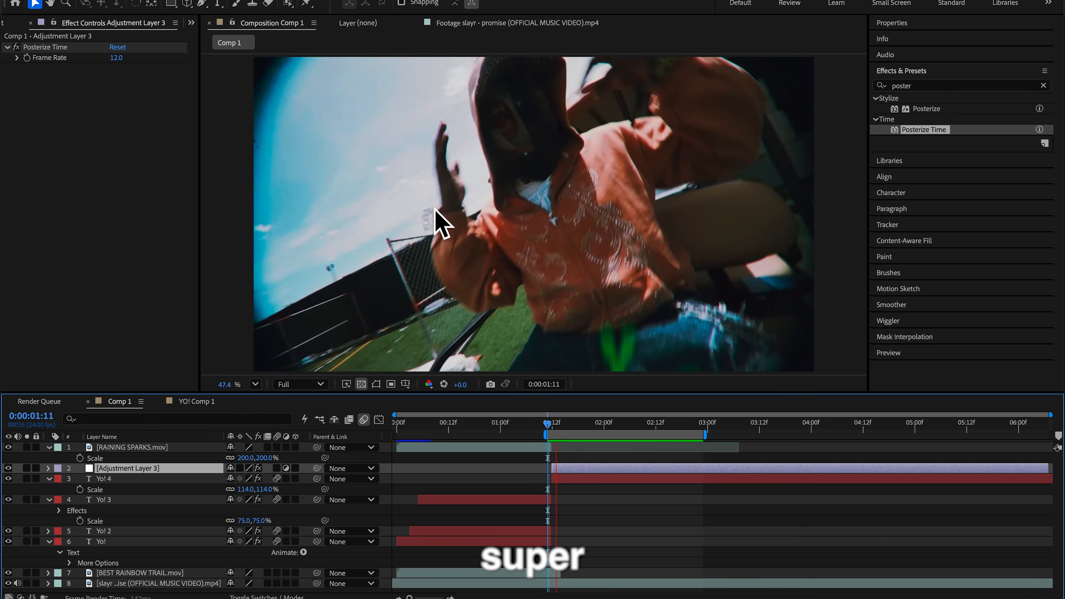
# Step: Add the expression wiggle(1,800) to the Position of the green ArcadeClassic "Yo!" text
pyautogui.click(107, 479)
pyautogui.press('p')
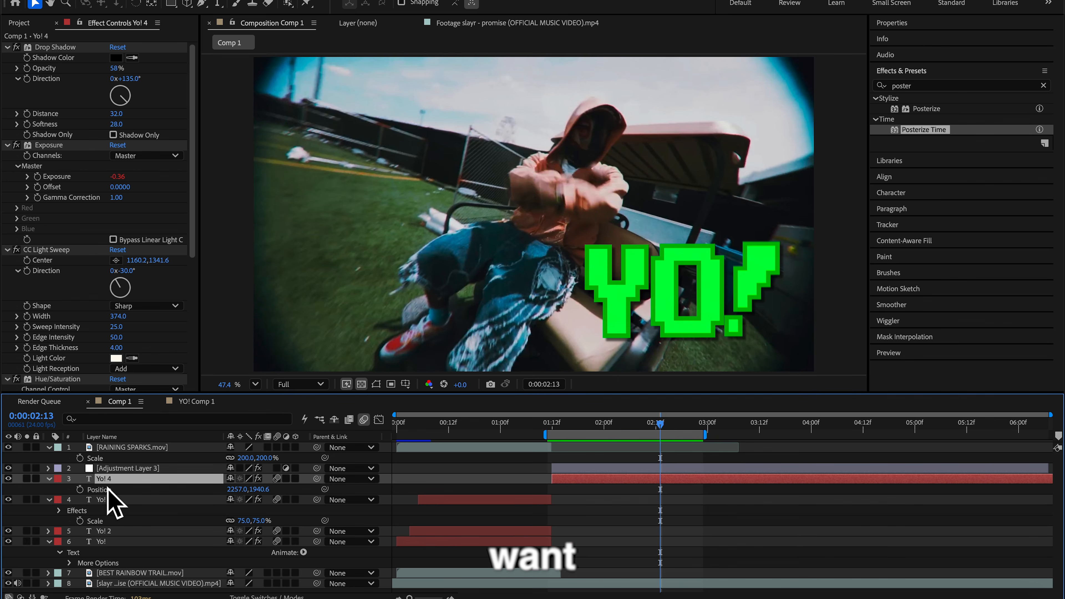
pyautogui.keyDown('alt'); pyautogui.click(80, 489); pyautogui.keyUp('alt')
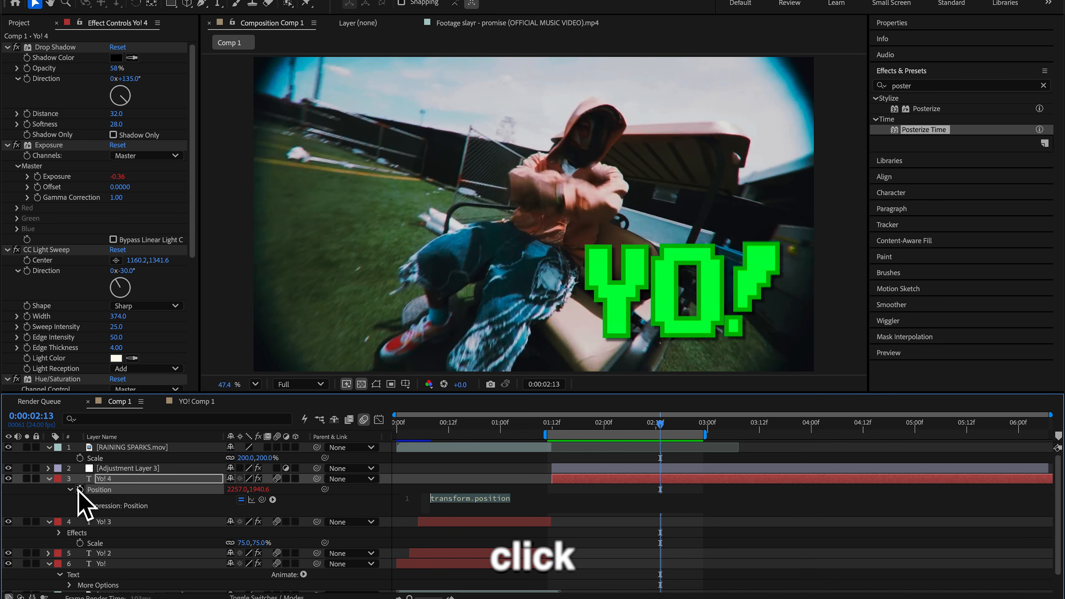
pyautogui.write('wiggle(1,800')
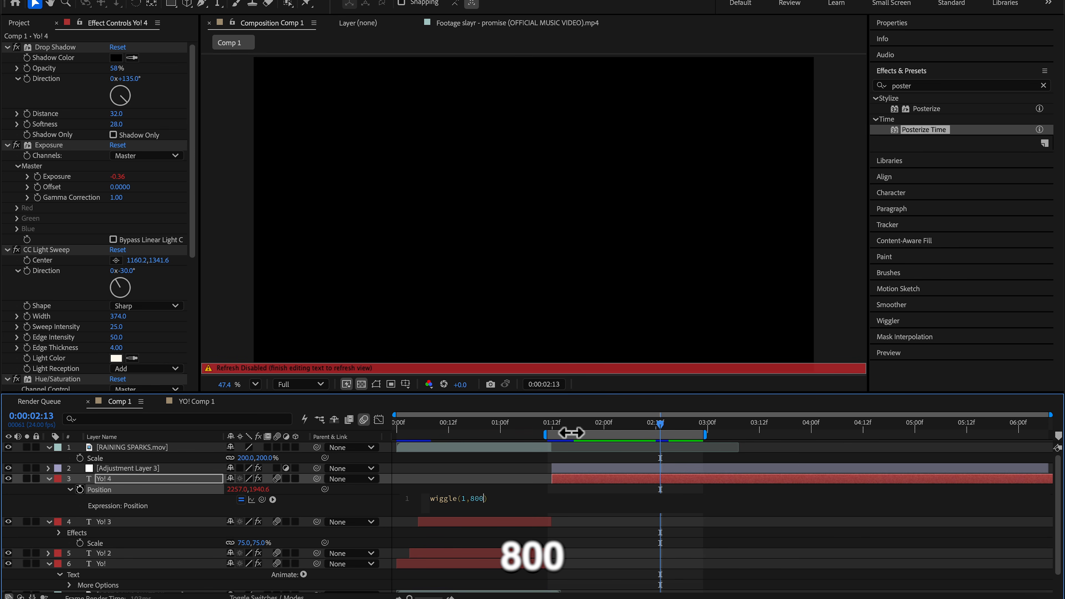
pyautogui.click(552, 424)
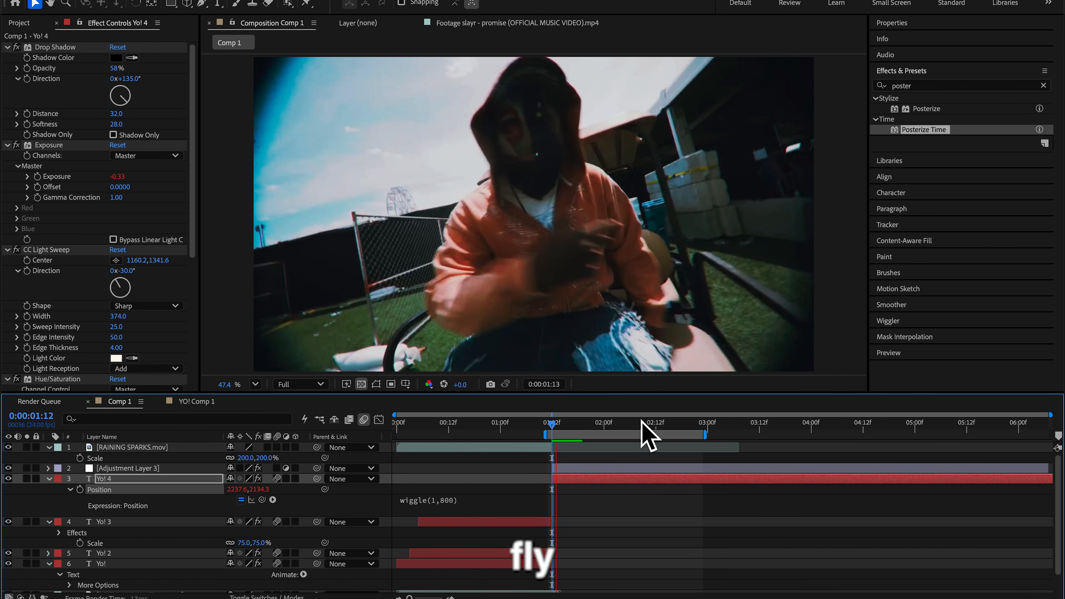
# Step: Move the wiggling green text toward the frame's centre, to position 1860.5, 1843.6, and preview the motion
pyautogui.press('space')
pyautogui.press('space')
pyautogui.moveTo(636, 269); pyautogui.dragTo(579, 255)
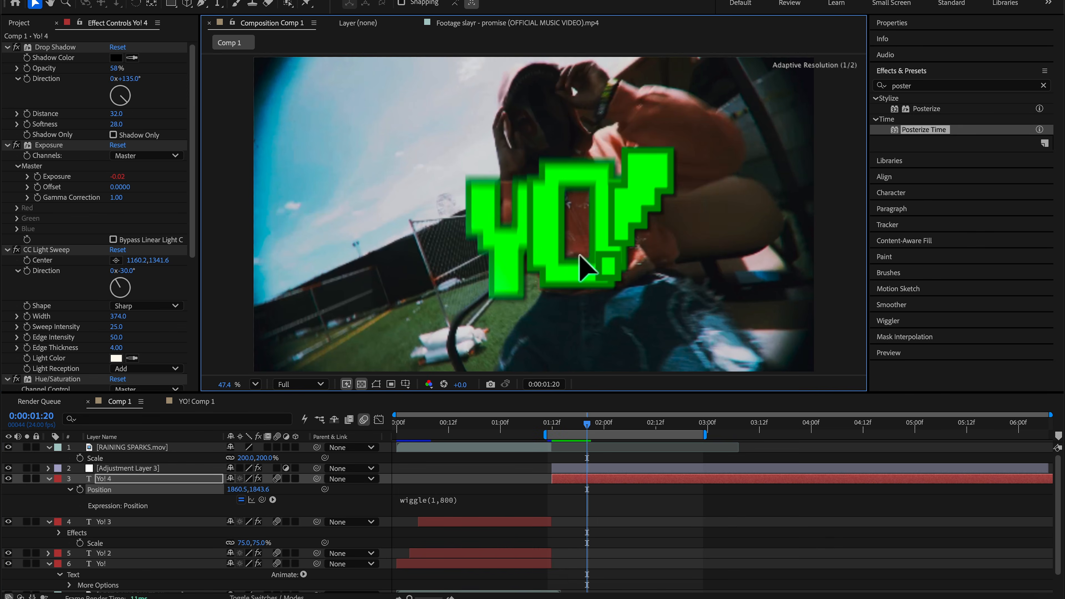
pyautogui.press('space')
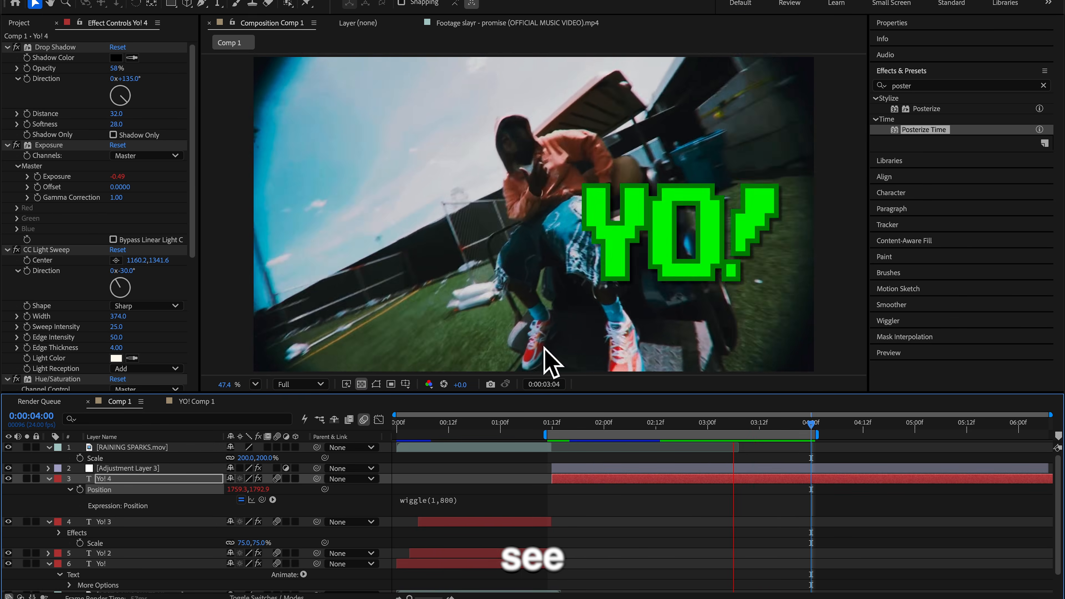
# Step: Change the green text's Position expression to wiggle(24,25) and turn off motion blur for that layer
pyautogui.click(434, 500)
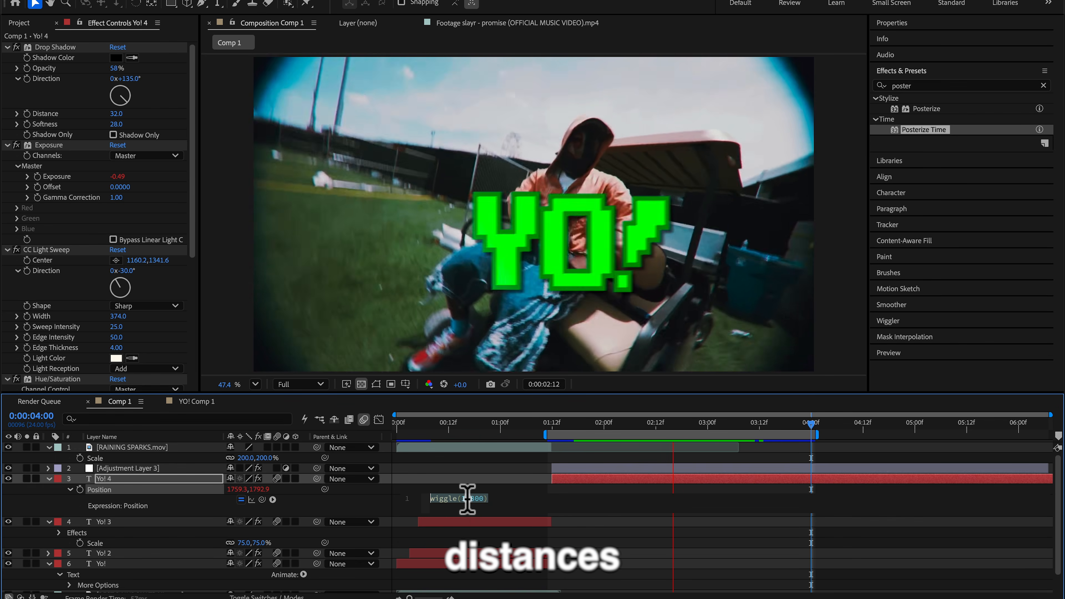
pyautogui.click(466, 500)
pyautogui.press('BackSpace')
pyautogui.write('24')
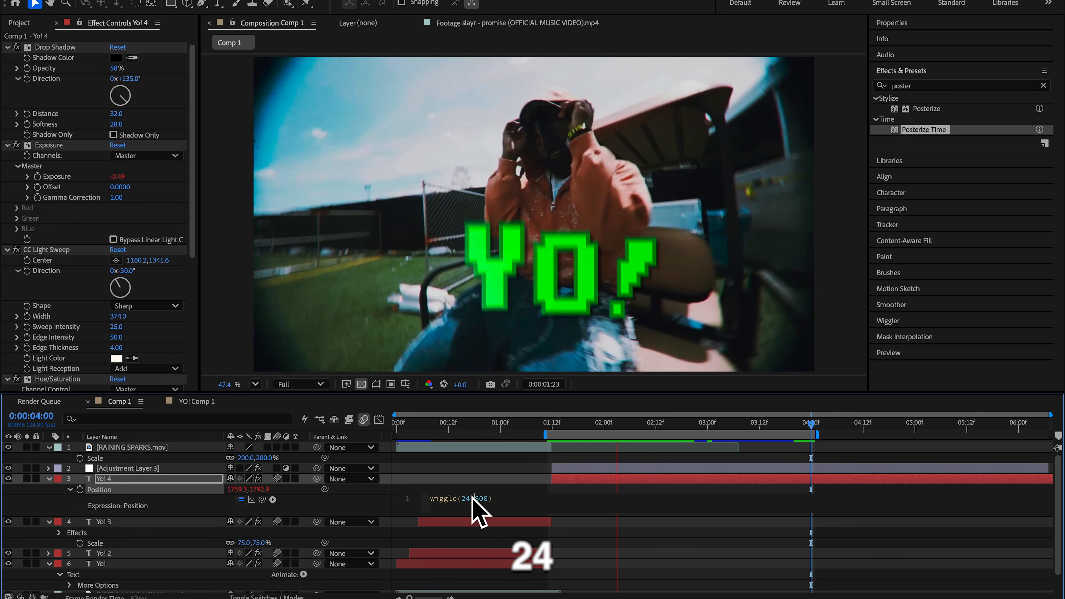
pyautogui.write(',25')
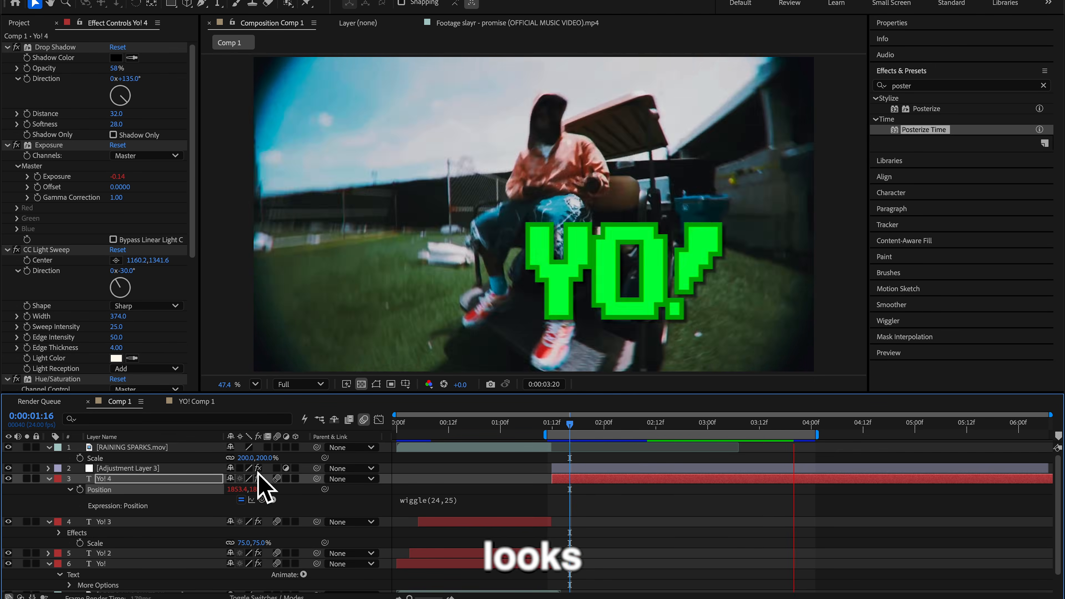
pyautogui.click(273, 472)
pyautogui.moveTo(561, 414); pyautogui.dragTo(556, 421)
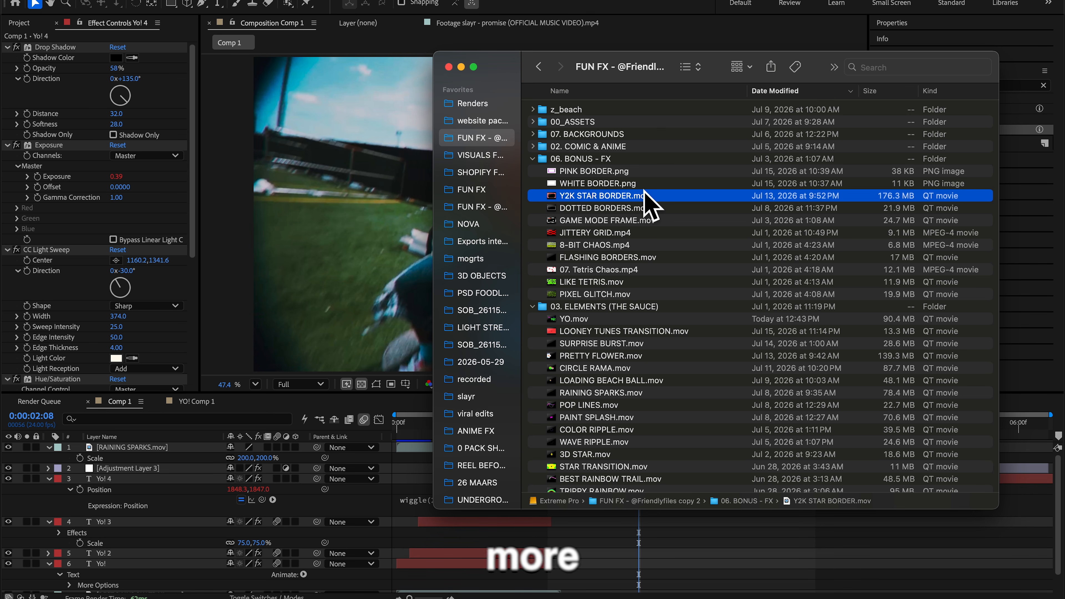
# Step: Add Y2K STAR BORDER.mov as the top layer, starting with the second shot, scale it to 200%, and preview
pyautogui.moveTo(667, 190); pyautogui.dragTo(709, 562)
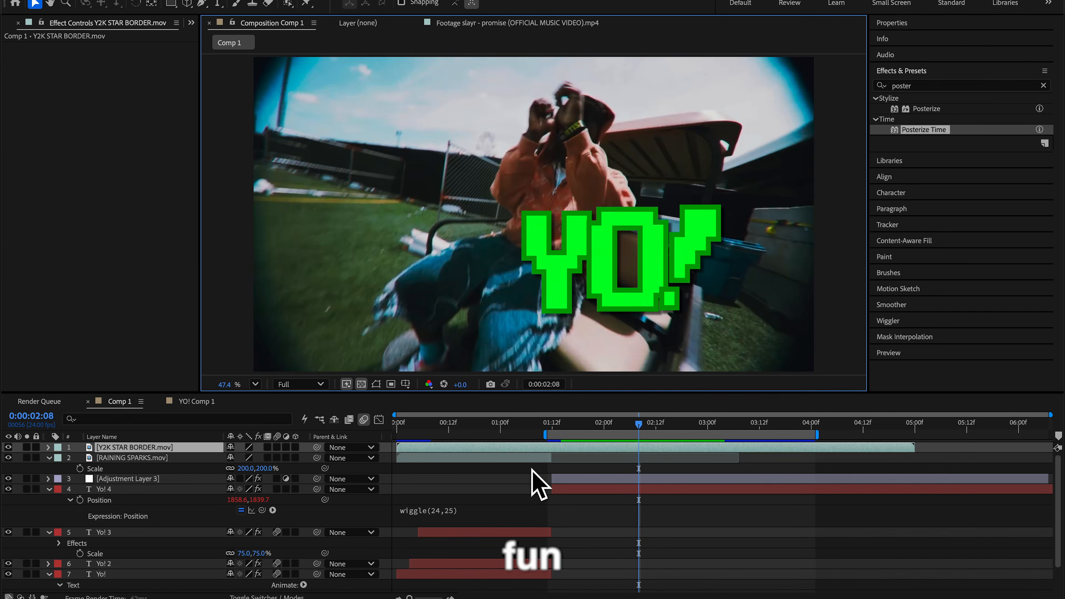
pyautogui.moveTo(478, 446); pyautogui.dragTo(630, 452)
pyautogui.press('s')
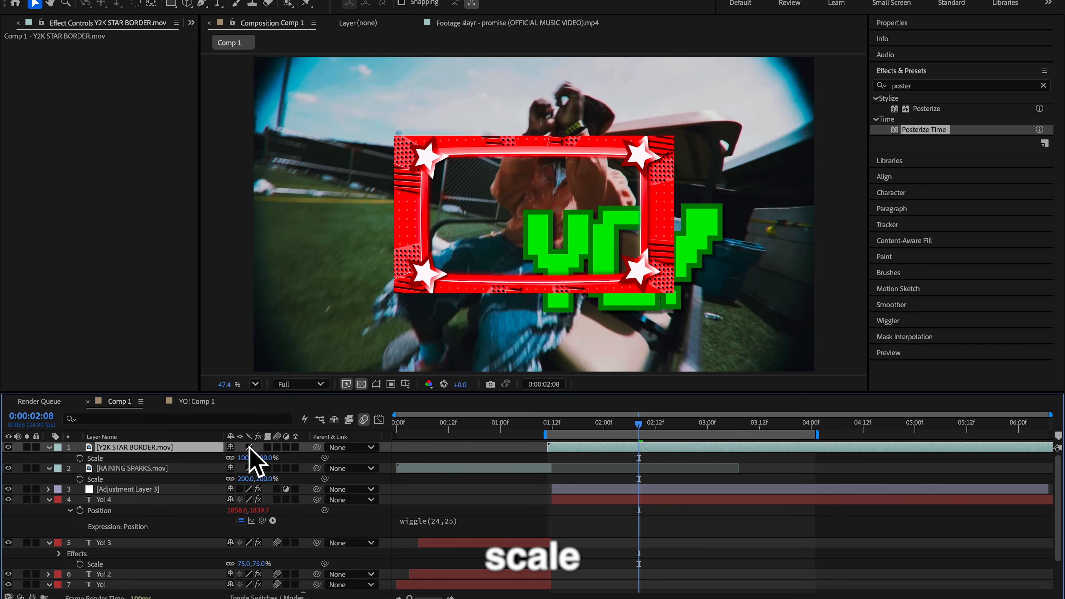
pyautogui.write('0')
pyautogui.press('Return')
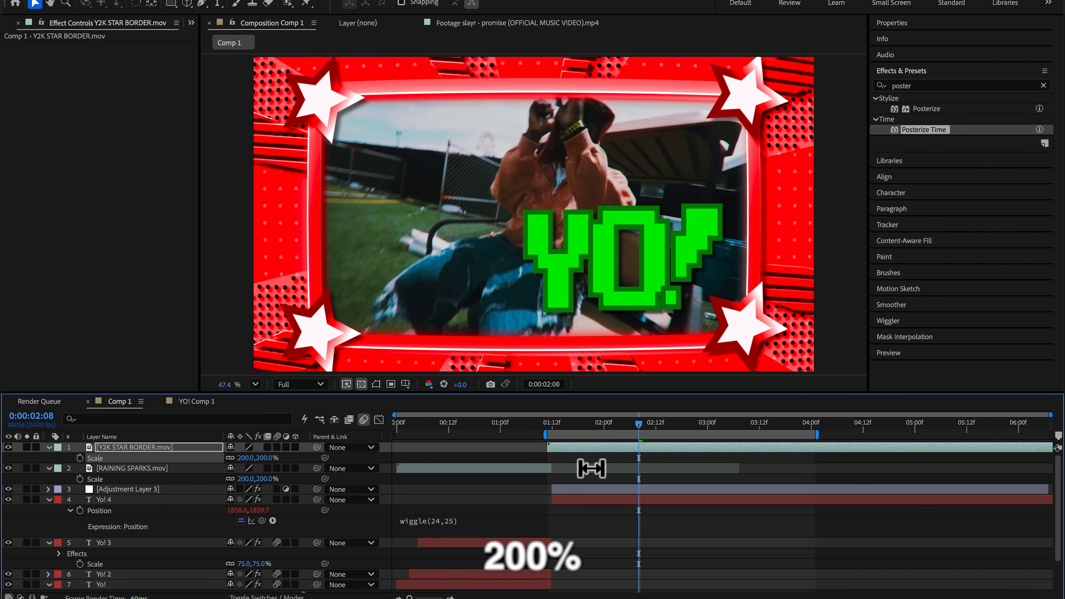
pyautogui.click(554, 425)
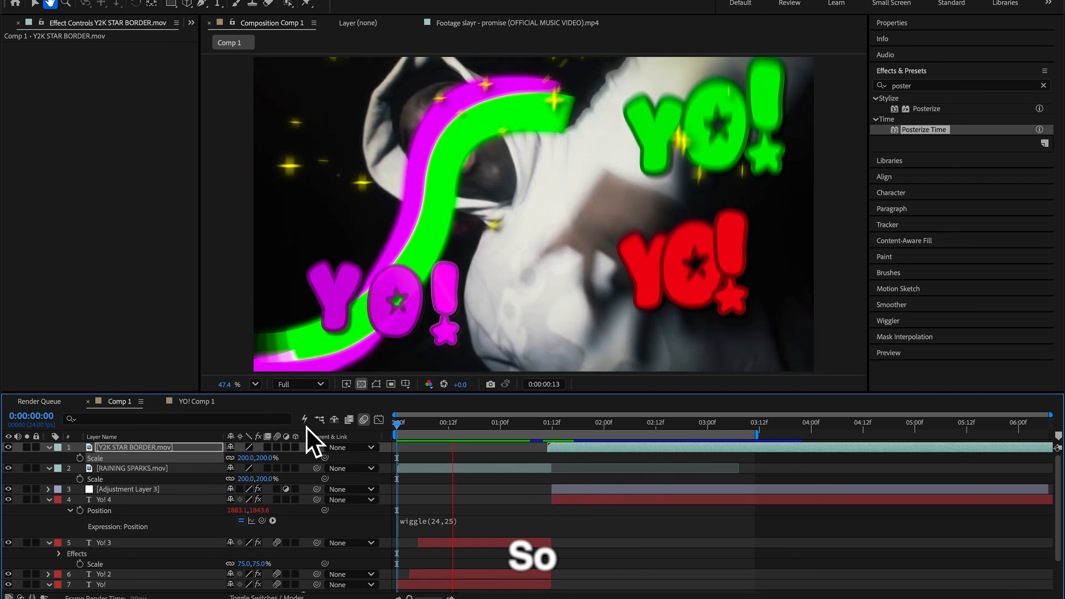
pyautogui.press('space')
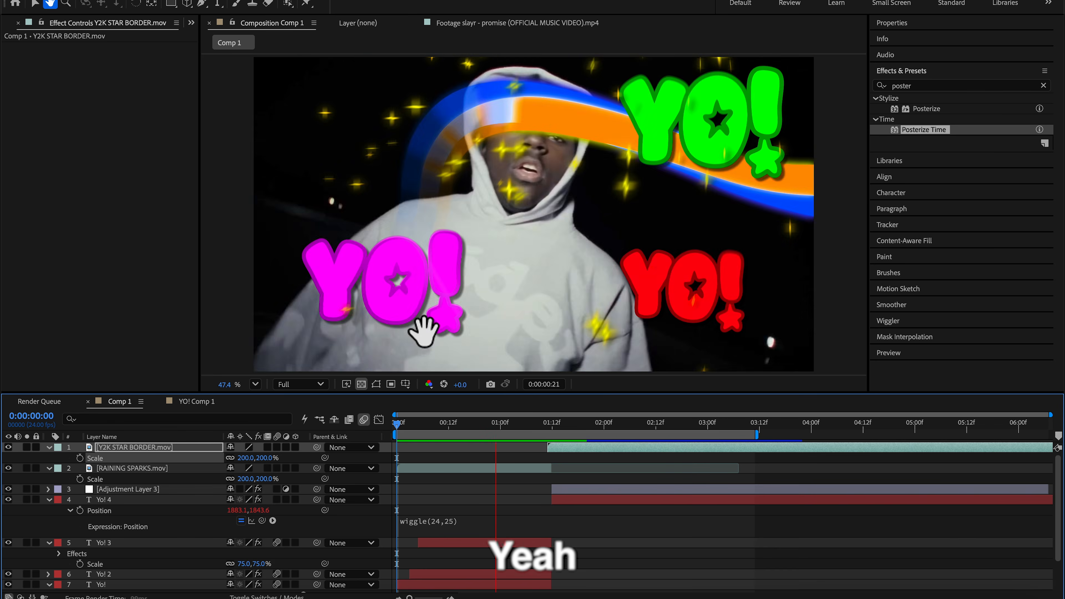
# Step: Add INSANE SPINNING STARS.mov as the top layer, shift its start to 0:00:00:12 so it spans the shot transition, and preview
pyautogui.click(539, 424)
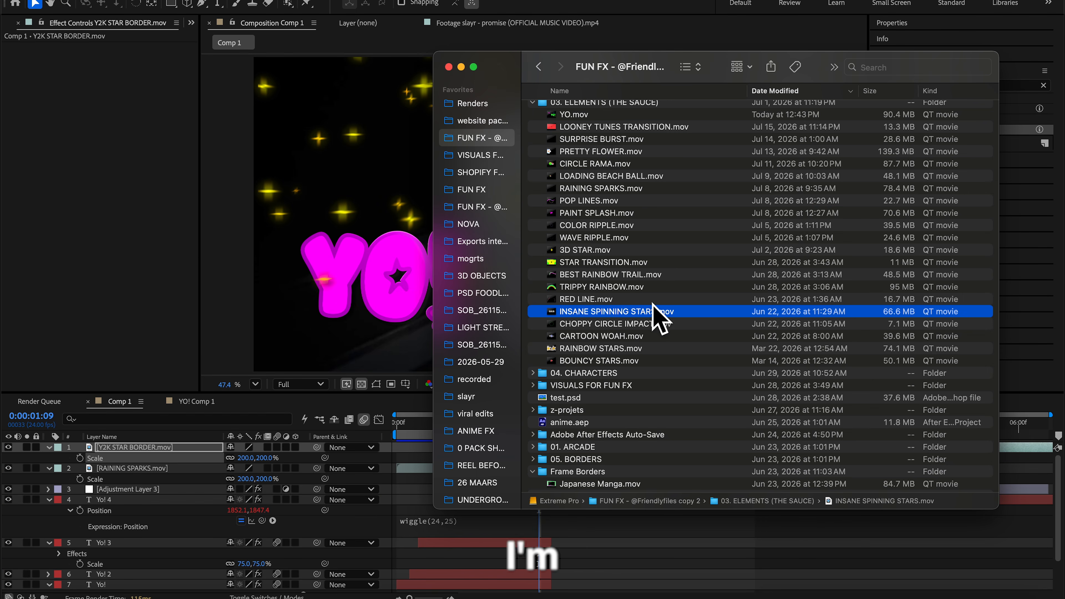
pyautogui.moveTo(654, 306); pyautogui.dragTo(409, 507)
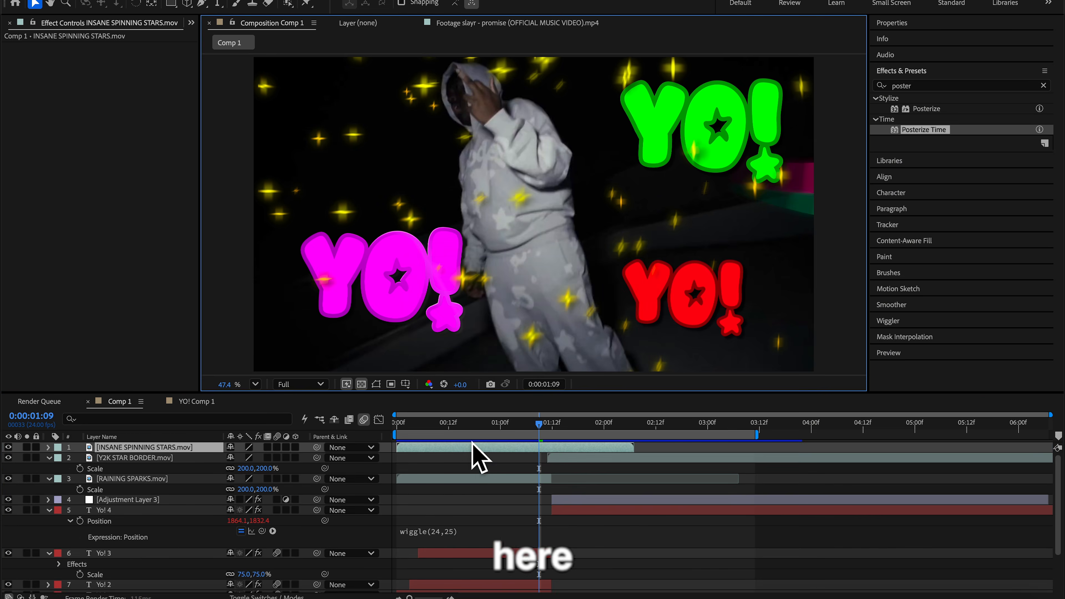
pyautogui.moveTo(418, 419); pyautogui.dragTo(370, 425)
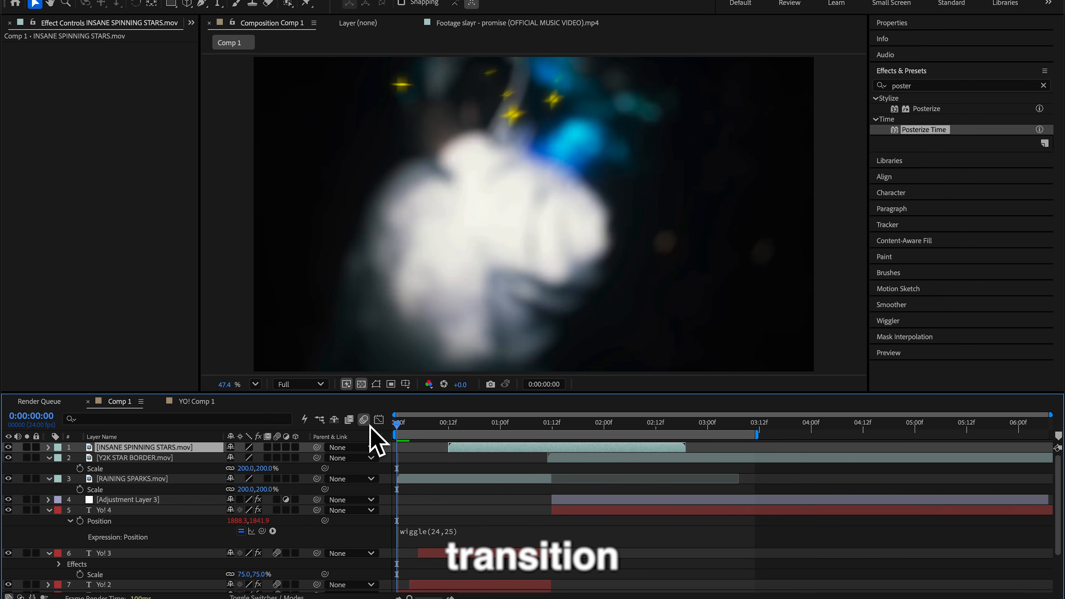
pyautogui.press('space')
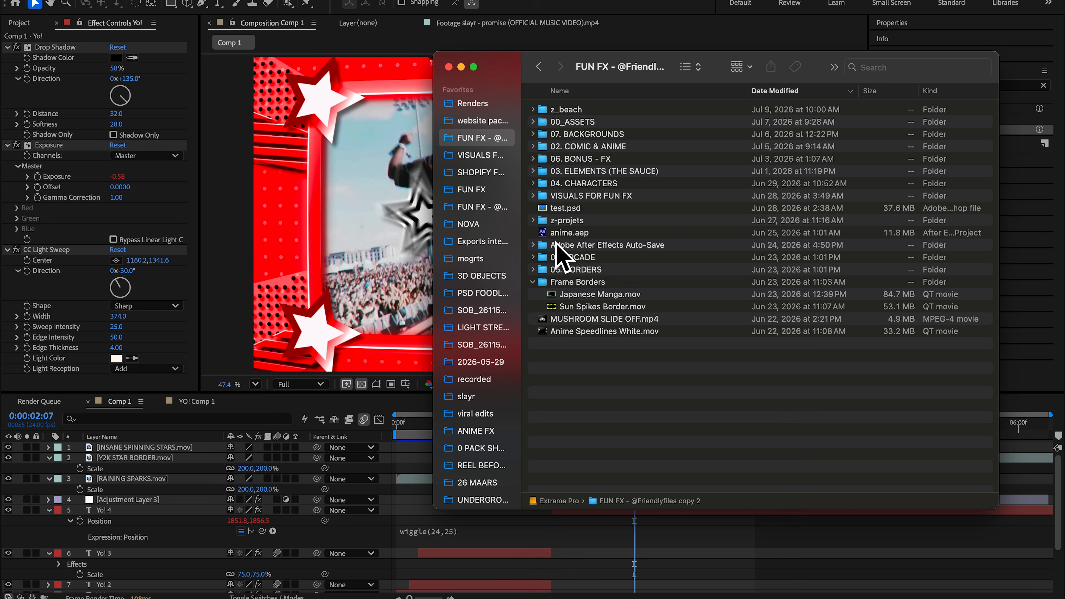
# Step: Add GAME MENU.mov scaled to 163% and RACE CARS.mov from the 01. ARCADE folder above the other layers
pyautogui.doubleClick(553, 257)
pyautogui.click(593, 147)
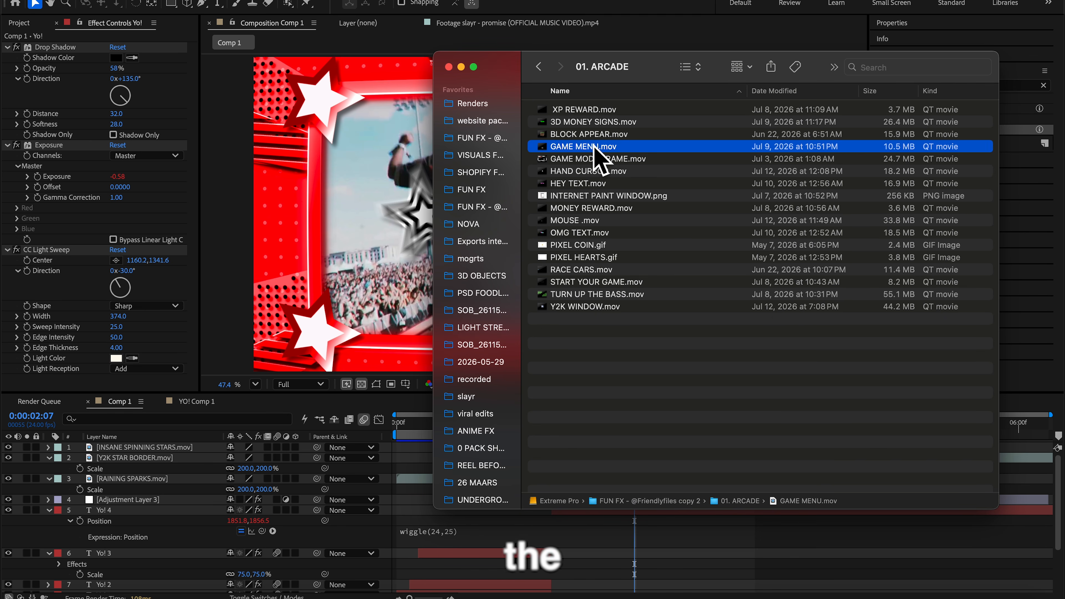
pyautogui.moveTo(598, 161); pyautogui.dragTo(416, 341)
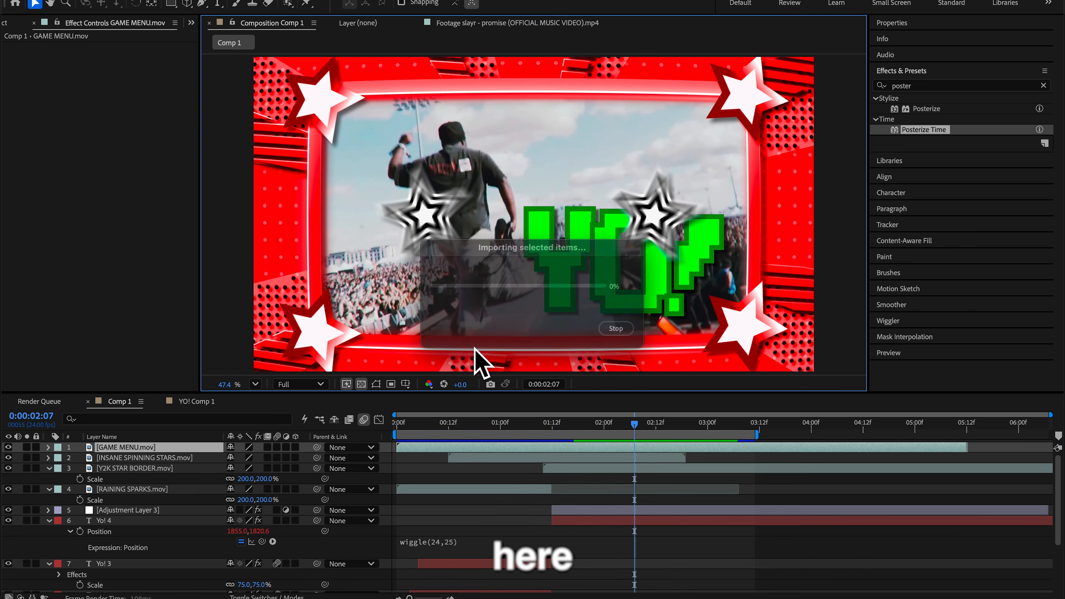
pyautogui.moveTo(243, 458); pyautogui.dragTo(286, 457)
pyautogui.press('super+Tab')
pyautogui.moveTo(592, 269); pyautogui.dragTo(547, 428)
# Step: Add PIXEL HEARTS.gif from the 01. ARCADE folder as the top layer and hide the Y2K STAR BORDER.mov layer
pyautogui.press('super+Tab')
pyautogui.click(605, 257)
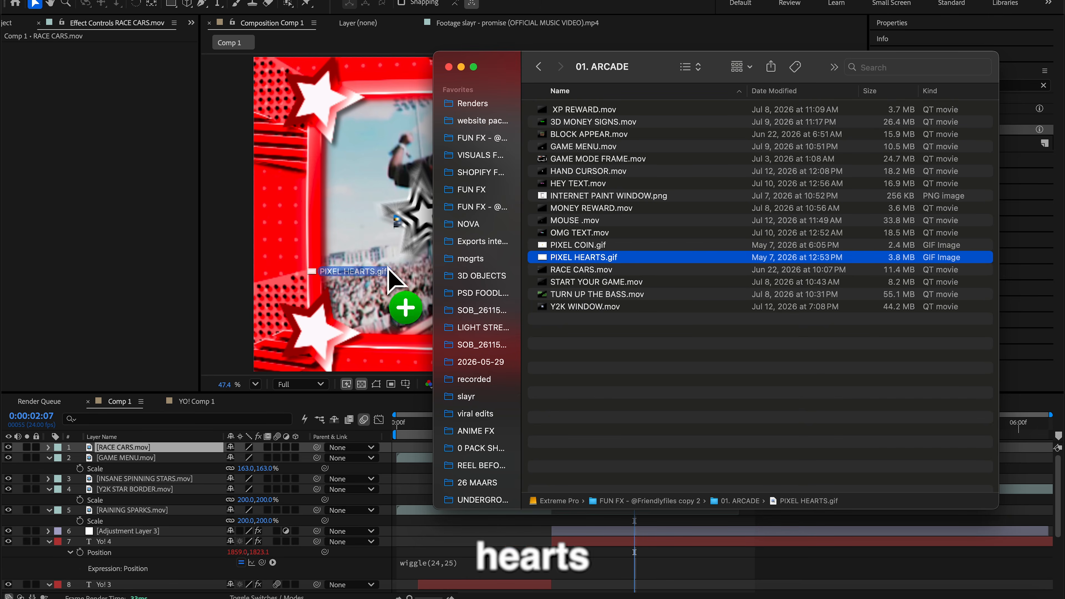
pyautogui.moveTo(388, 271); pyautogui.dragTo(392, 272)
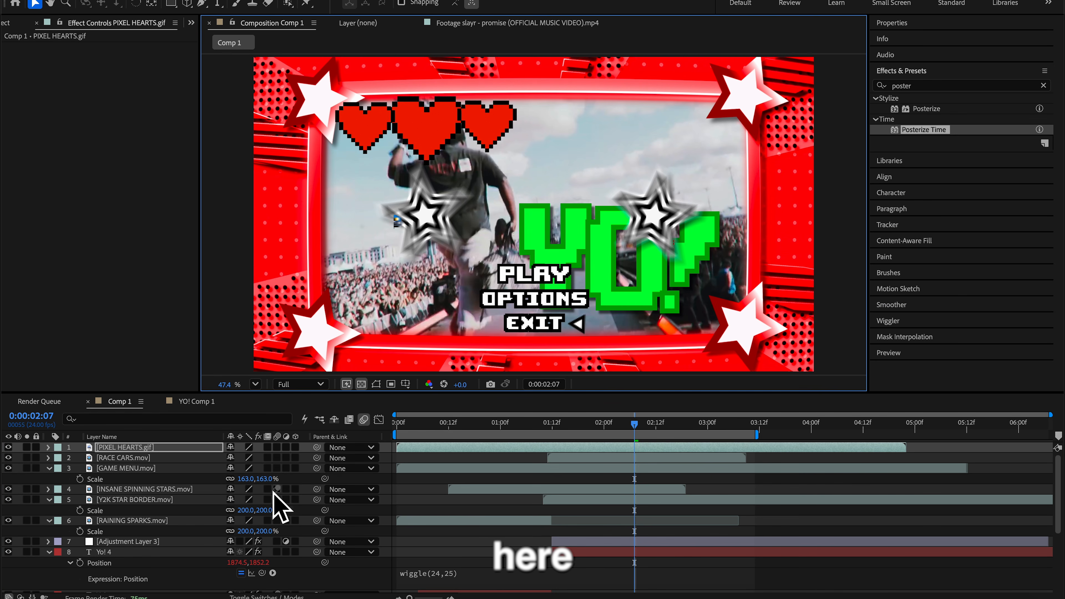
pyautogui.click(8, 499)
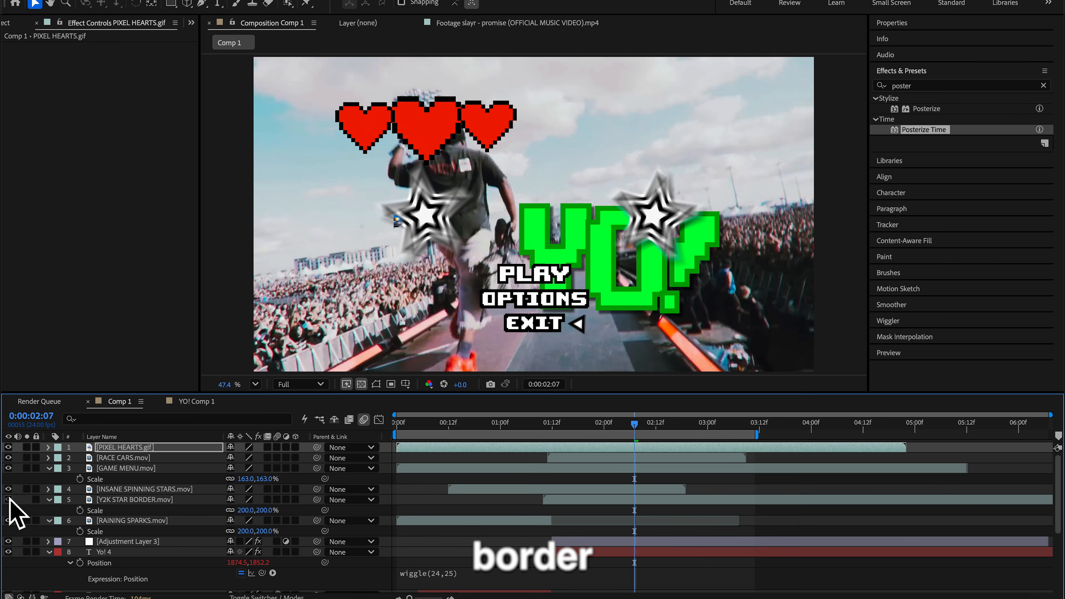